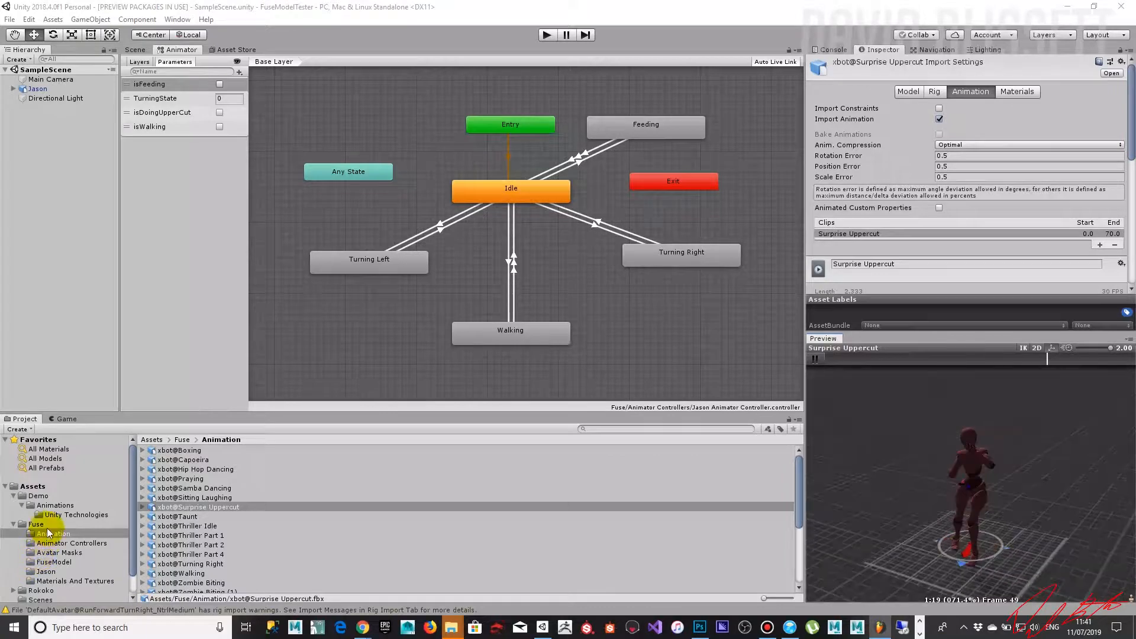
Open the Fuse Animator Controllers folder, stop the animation preview and review the state graph of the existing Jason Animator Controller.
click(53, 543)
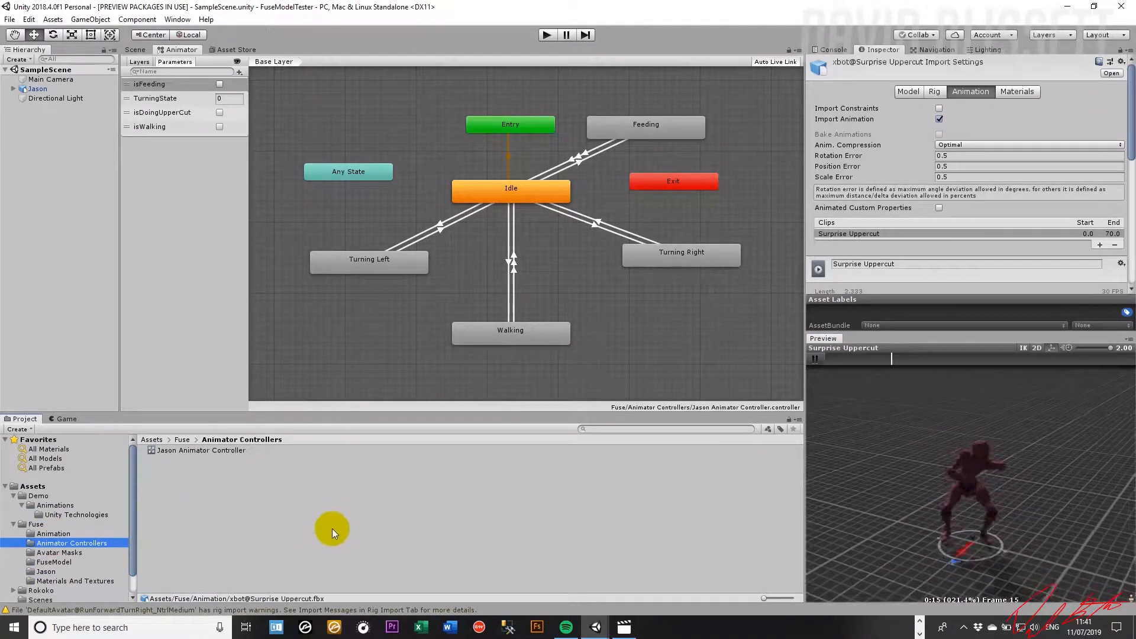
click(136, 50)
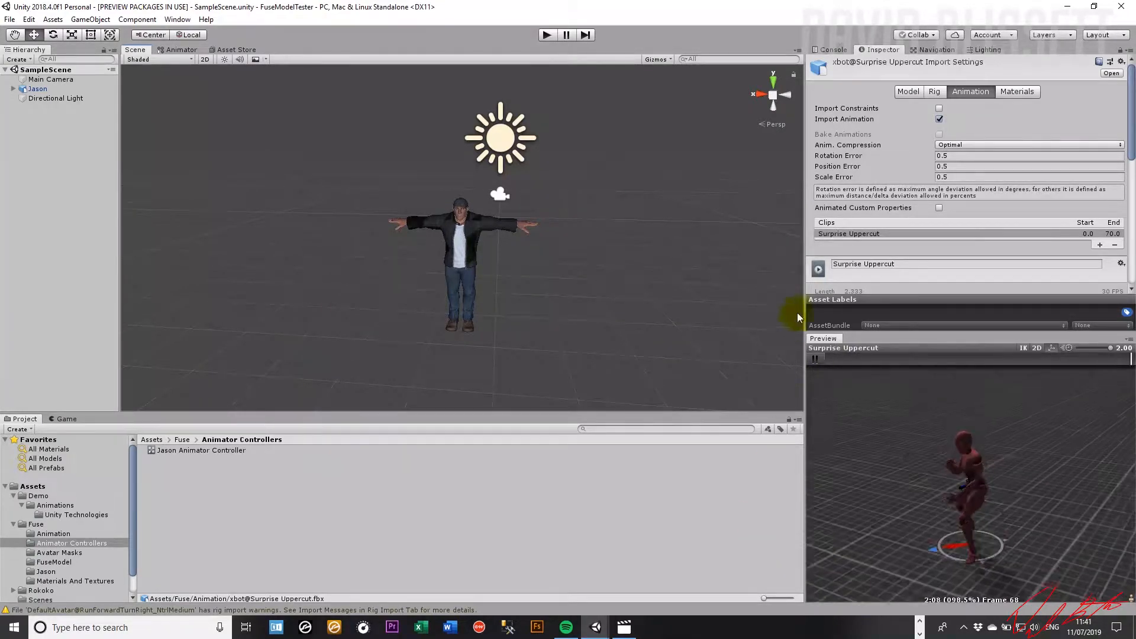
click(828, 358)
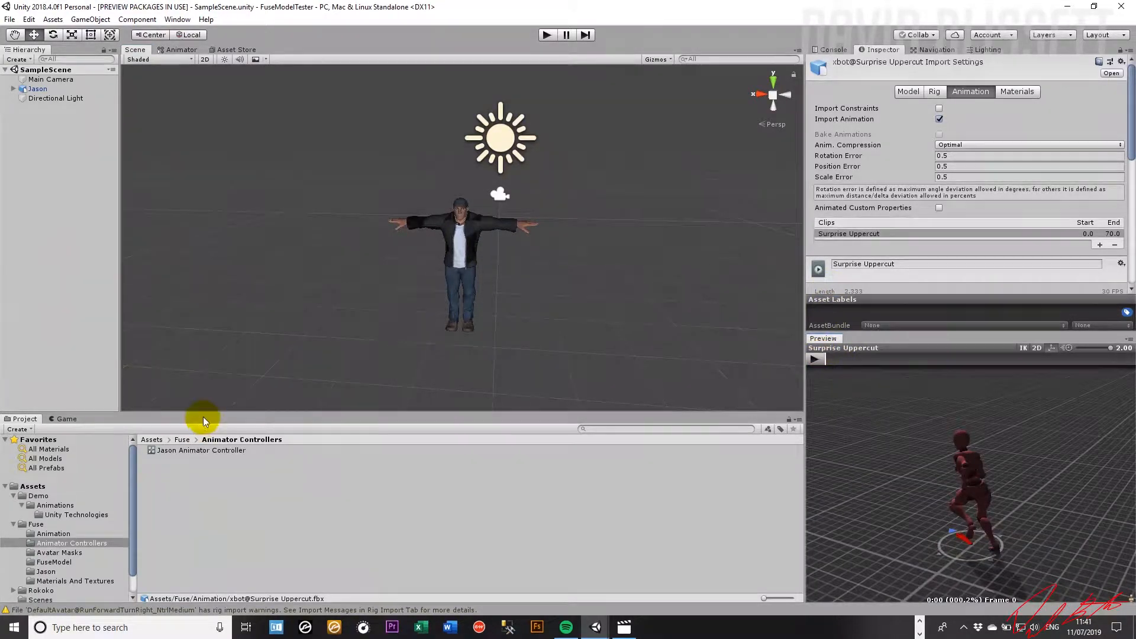
click(186, 450)
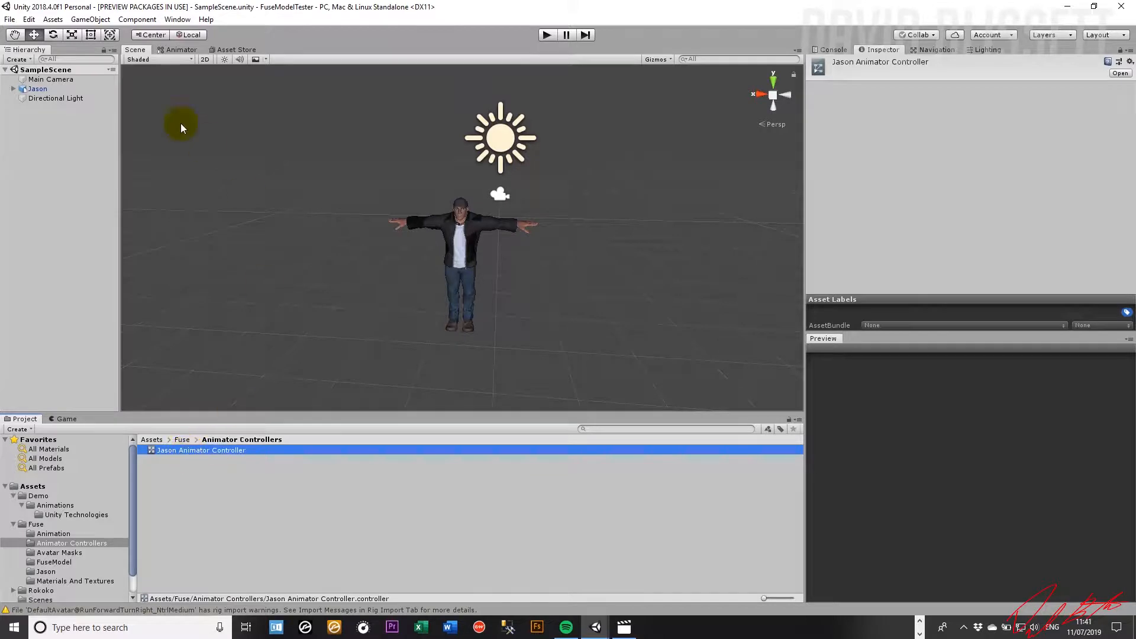
click(178, 49)
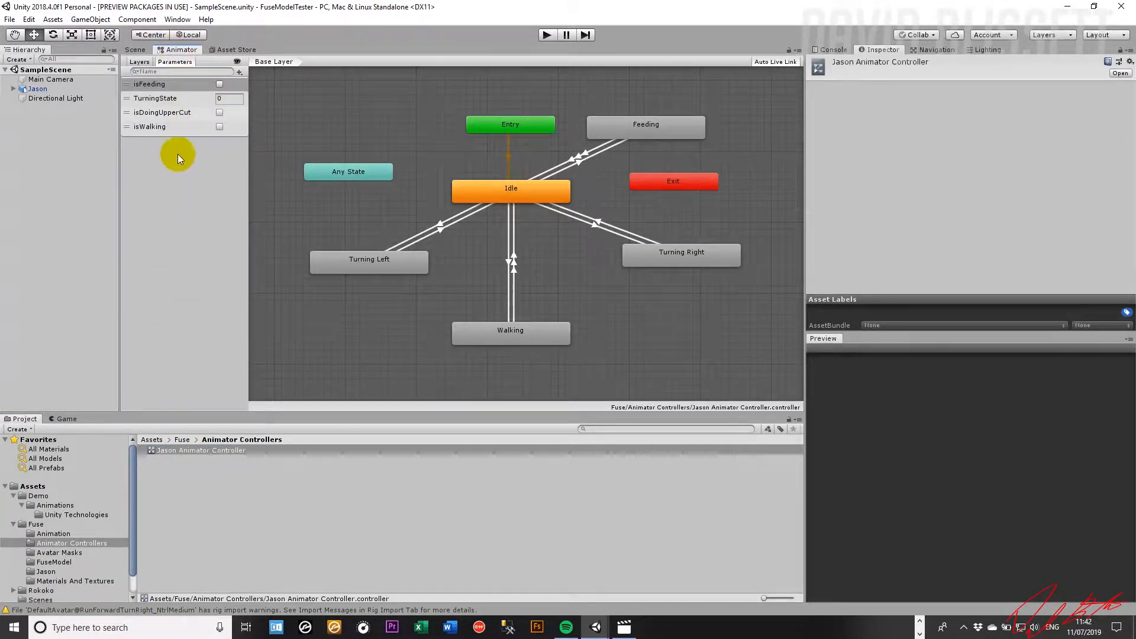
click(135, 50)
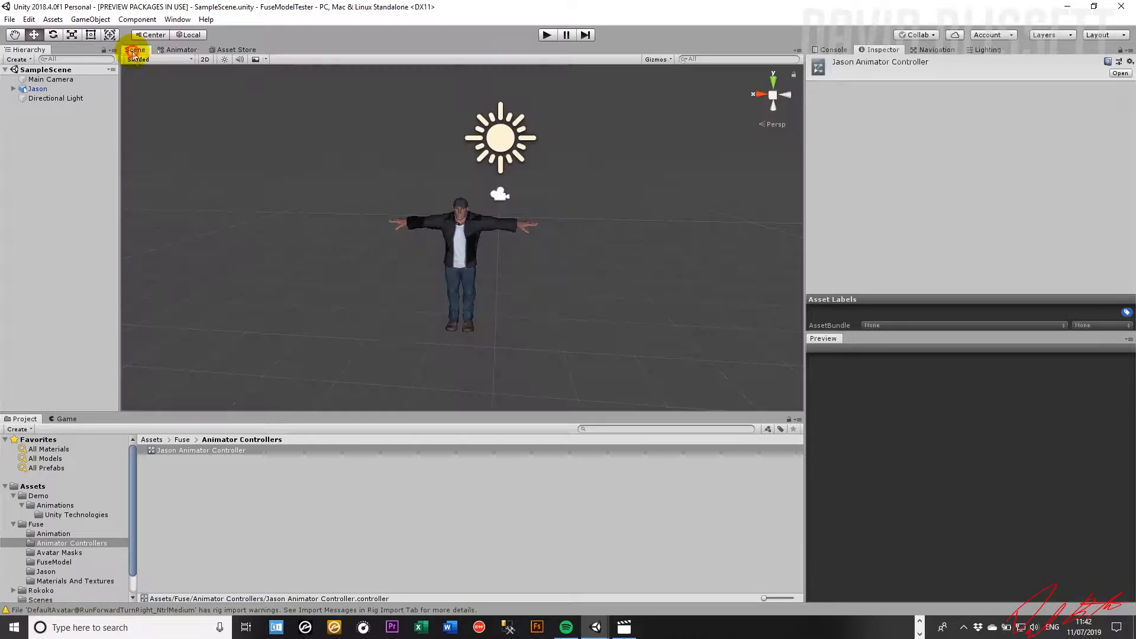
Create an animator controller named "Jason Blend Tree1 Animator Controller" in the Animator Controllers folder.
click(455, 254)
right_click(214, 481)
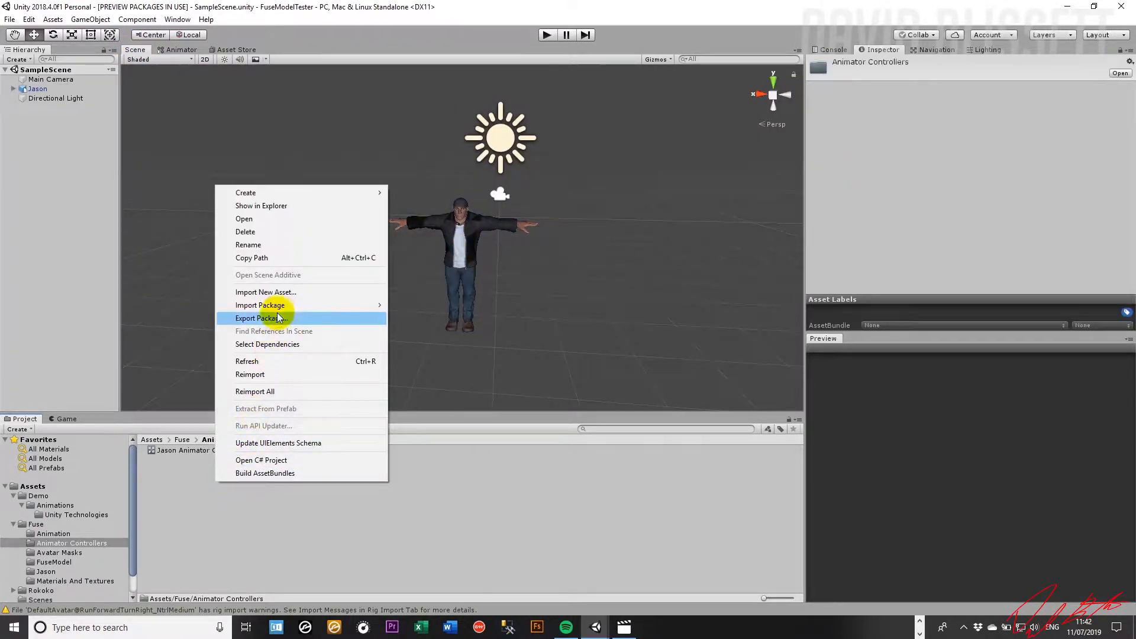
mouse_move(314, 193)
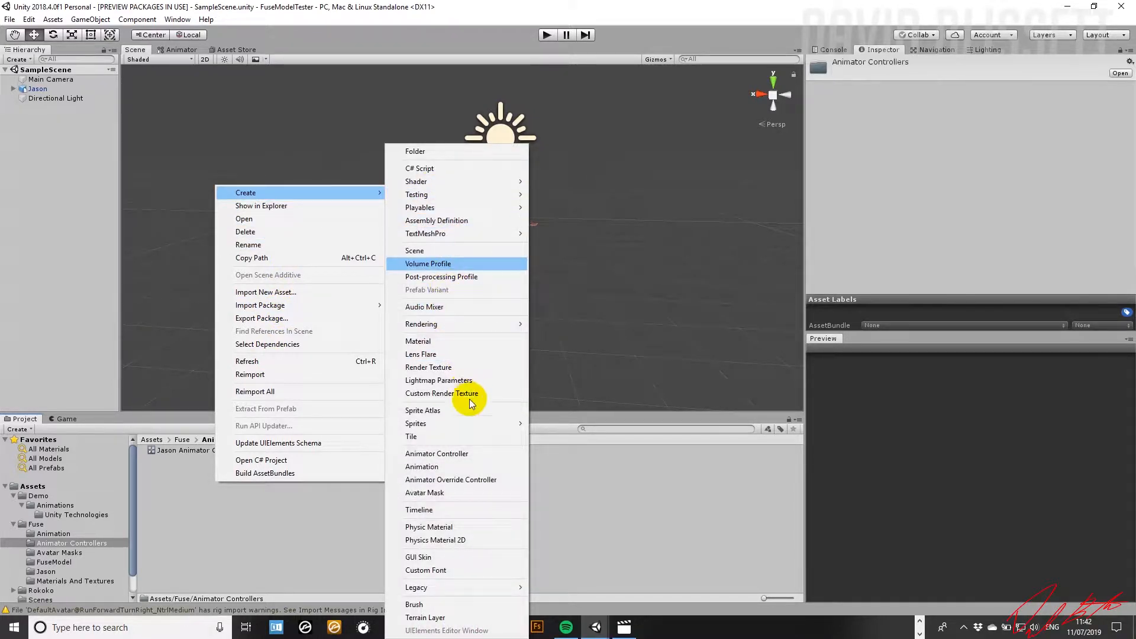
click(474, 453)
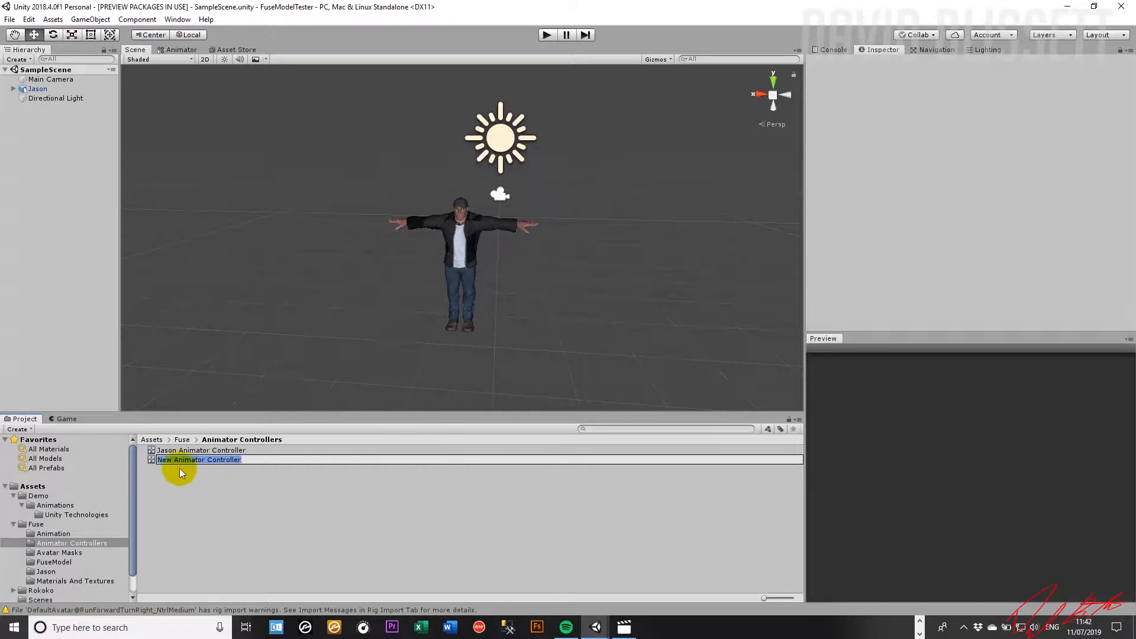
drag(171, 462, 158, 460)
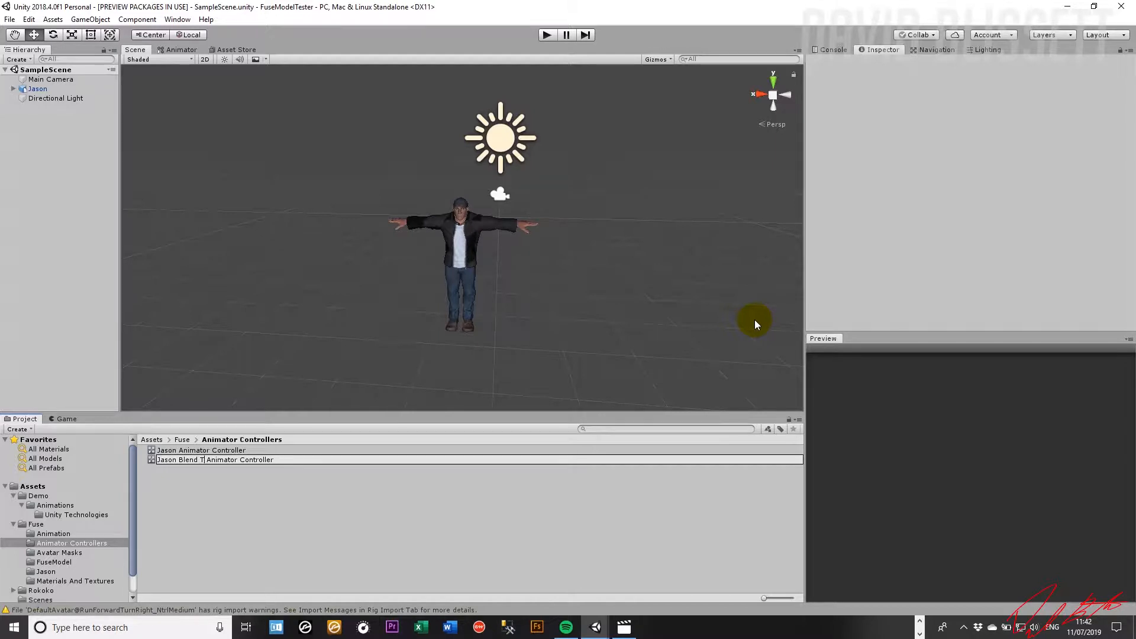
text(Jason Blend Tree1)
key(Return)
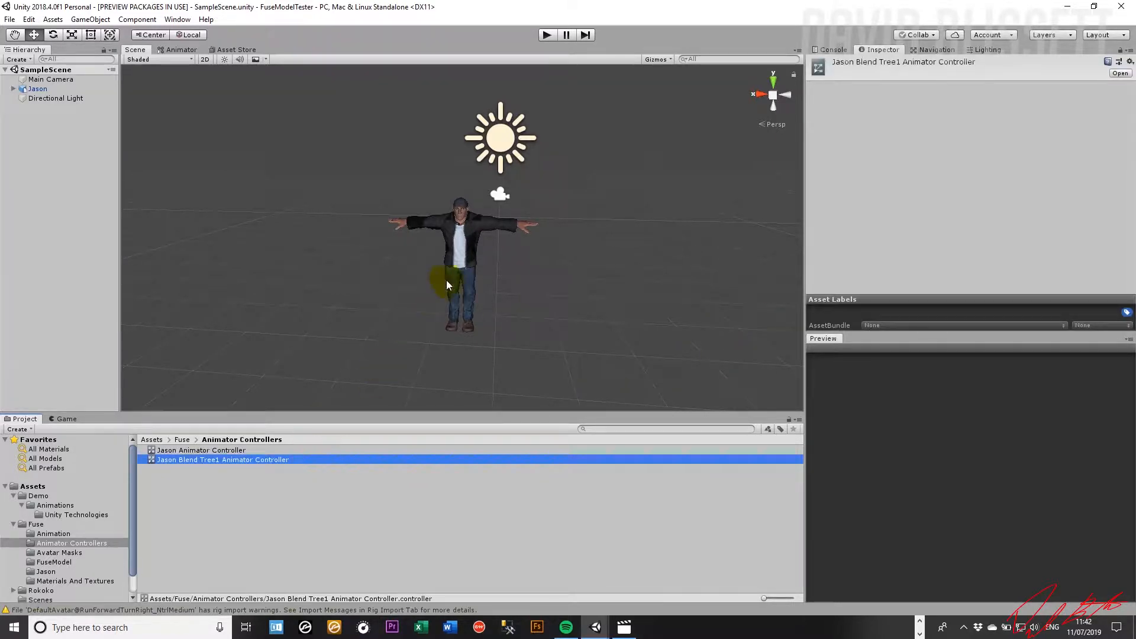
Assign the Jason Blend Tree1 Animator Controller to the Jason character's Animator and open its state graph.
click(454, 248)
drag(240, 459, 973, 154)
double_click(222, 459)
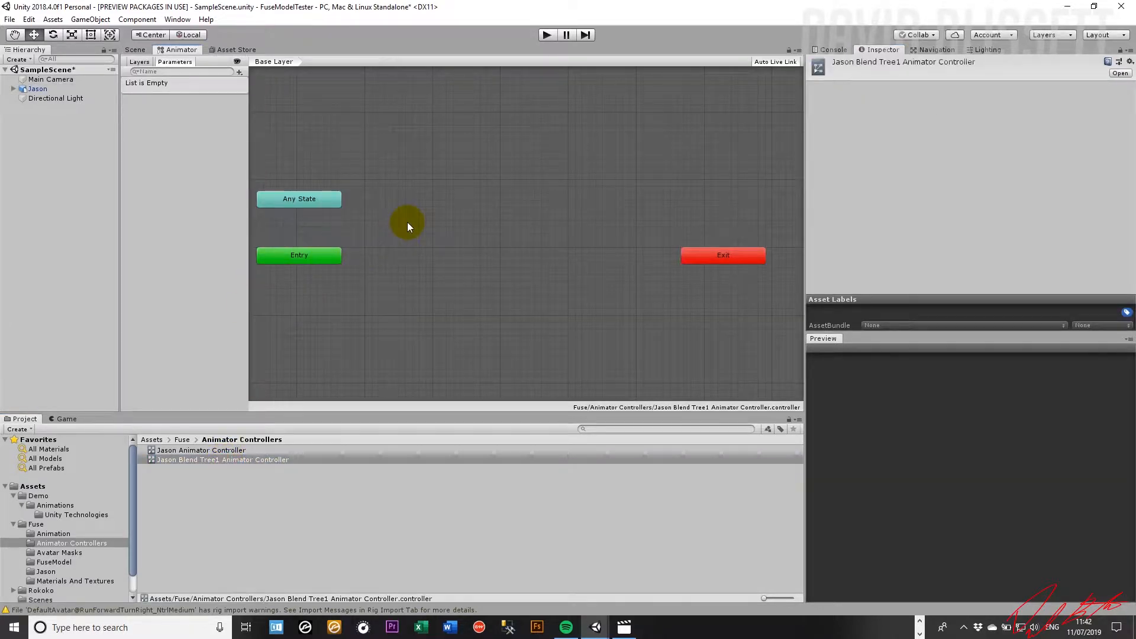
Add the Zombie Idle (5) animation from the Fuse Animation folder as a state named "Idle" and move the Entry node below it.
click(52, 533)
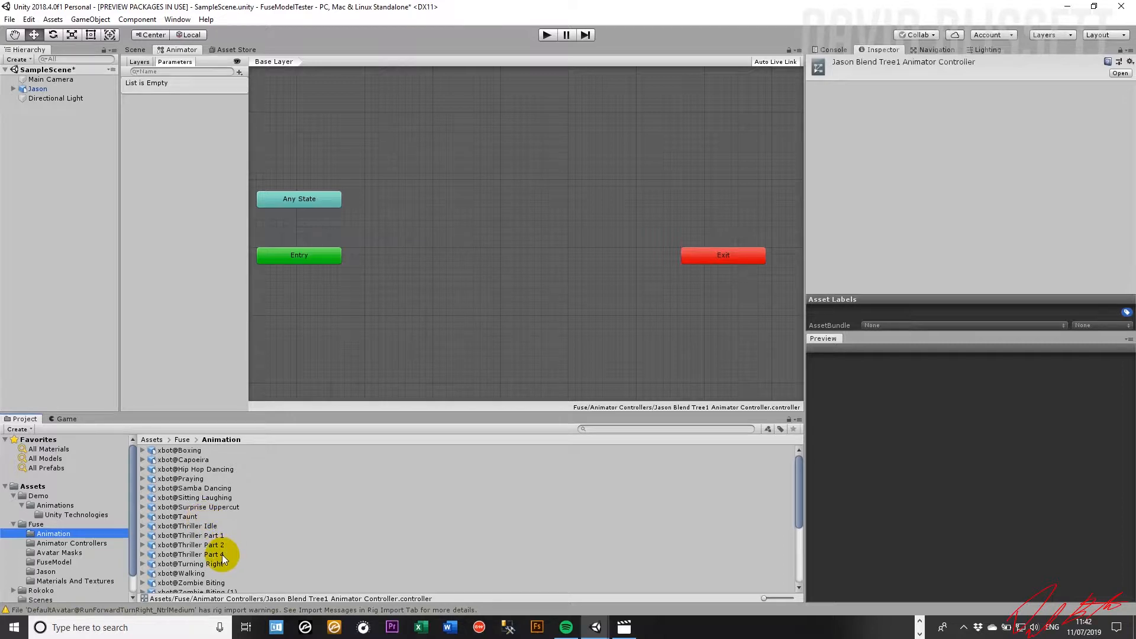
scroll(222, 555, down, 5)
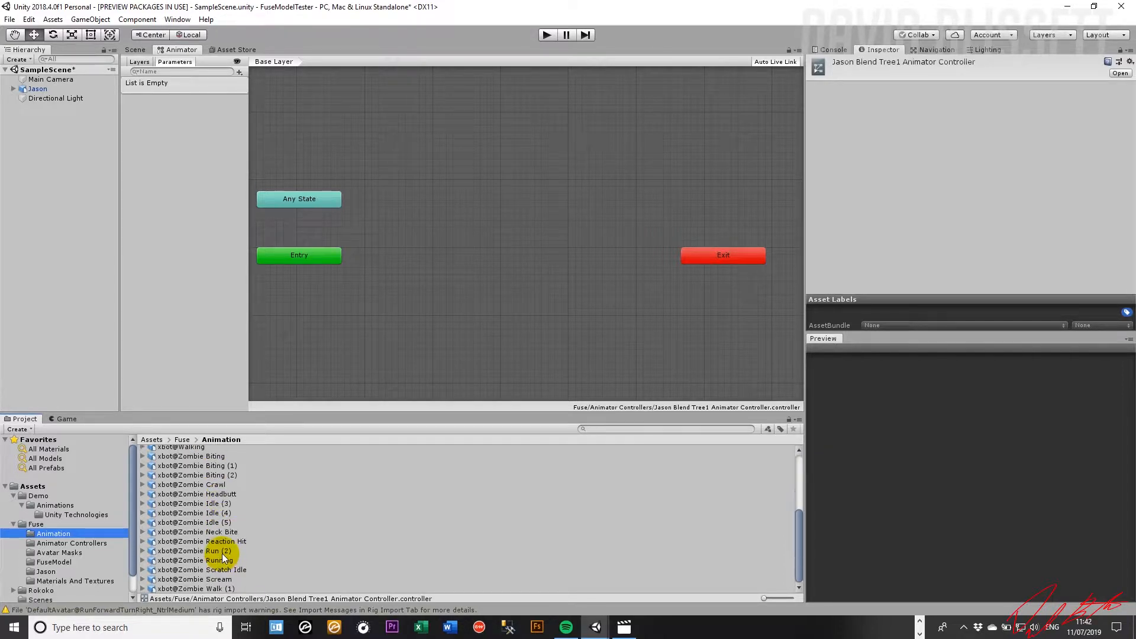
drag(216, 523, 468, 197)
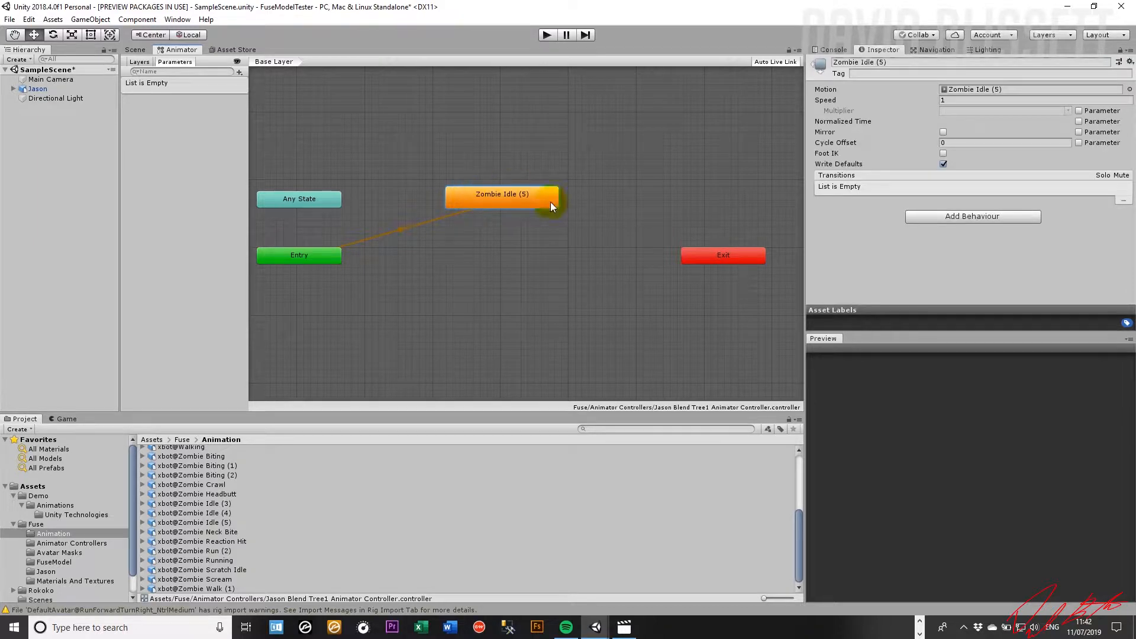
click(881, 62)
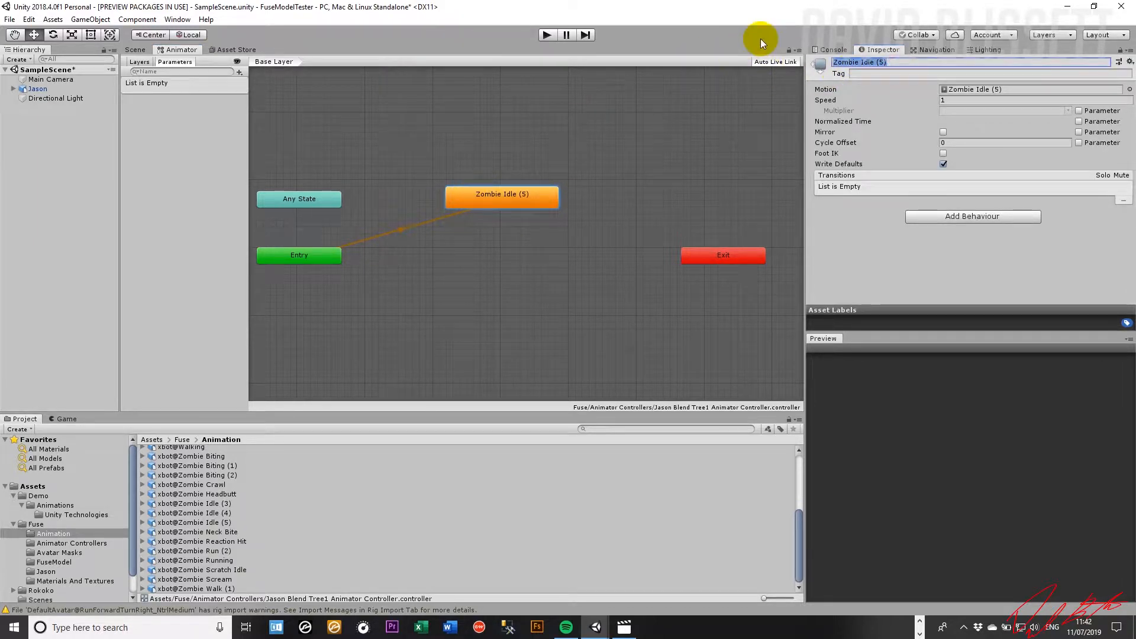
text(Idle)
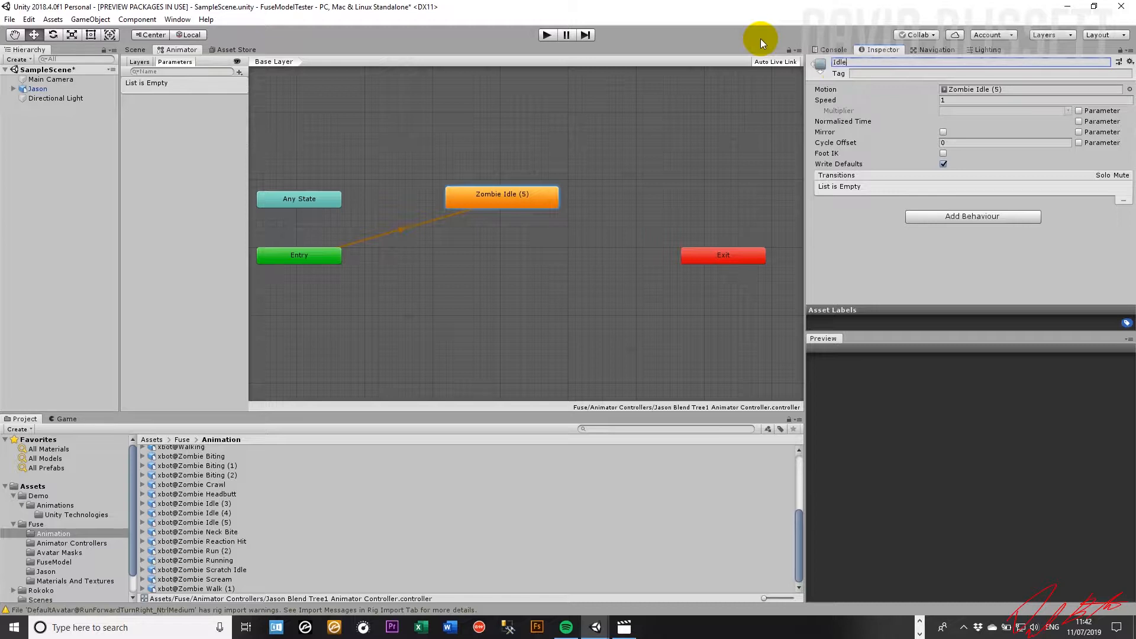
drag(318, 254, 526, 275)
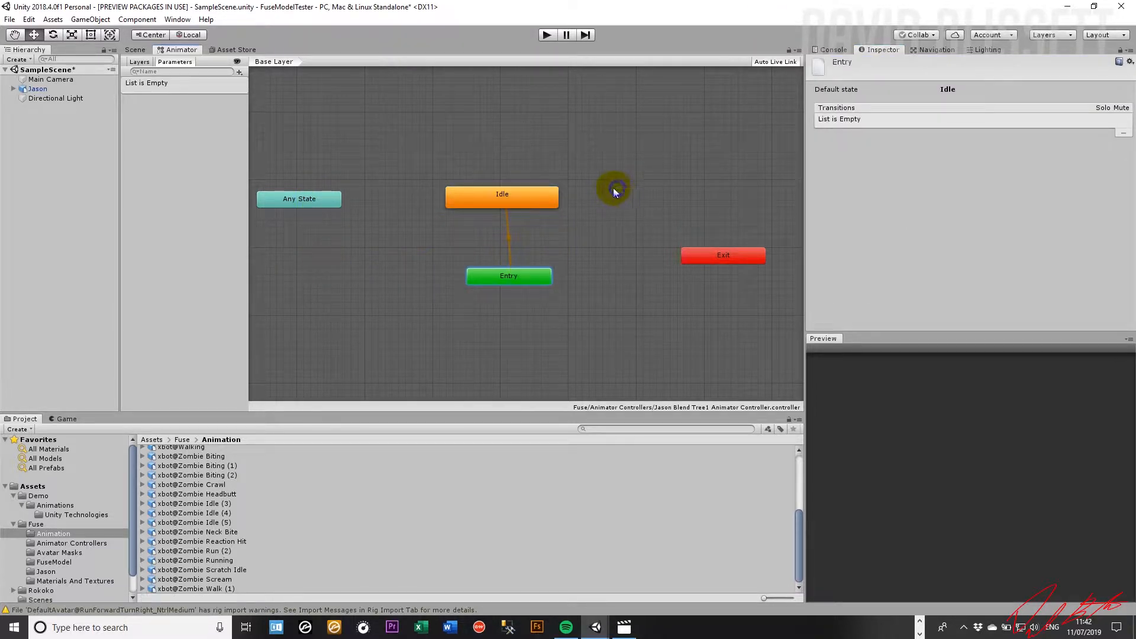
Create a new blend tree state beside Idle, name it "Locamotion", and align the Entry node under Idle.
right_click(615, 192)
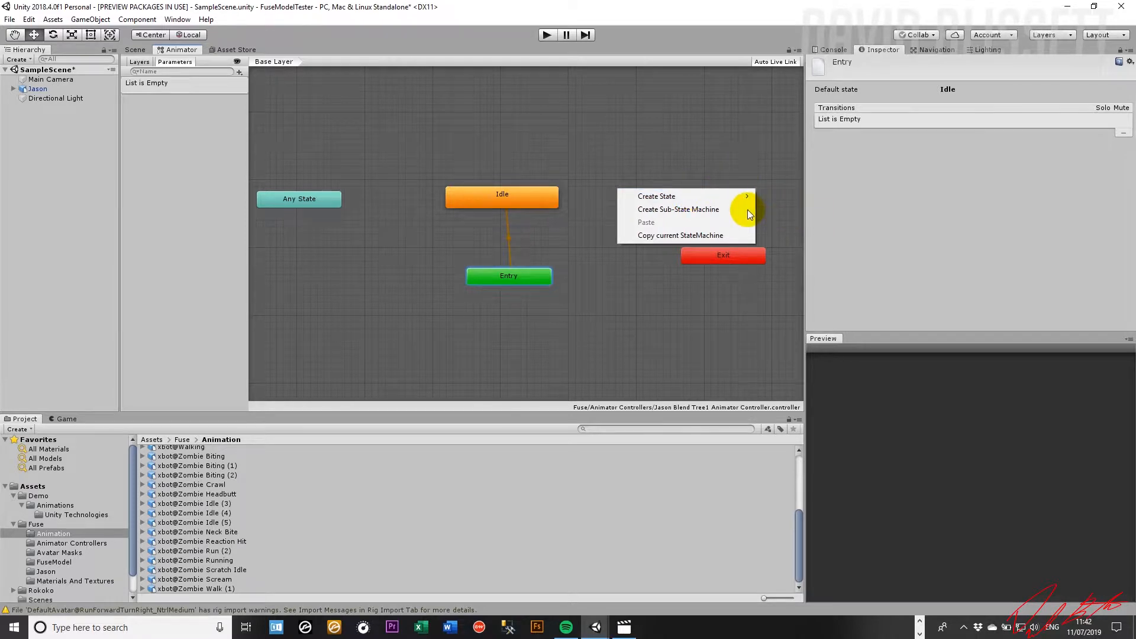
mouse_move(754, 196)
click(779, 221)
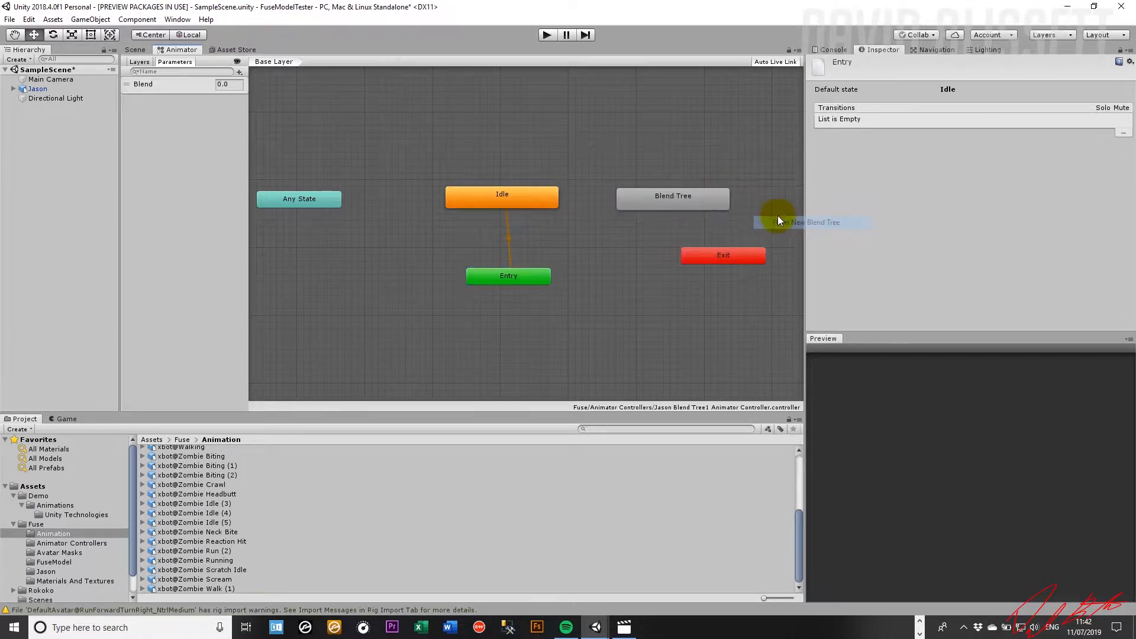
drag(515, 273, 508, 275)
click(686, 202)
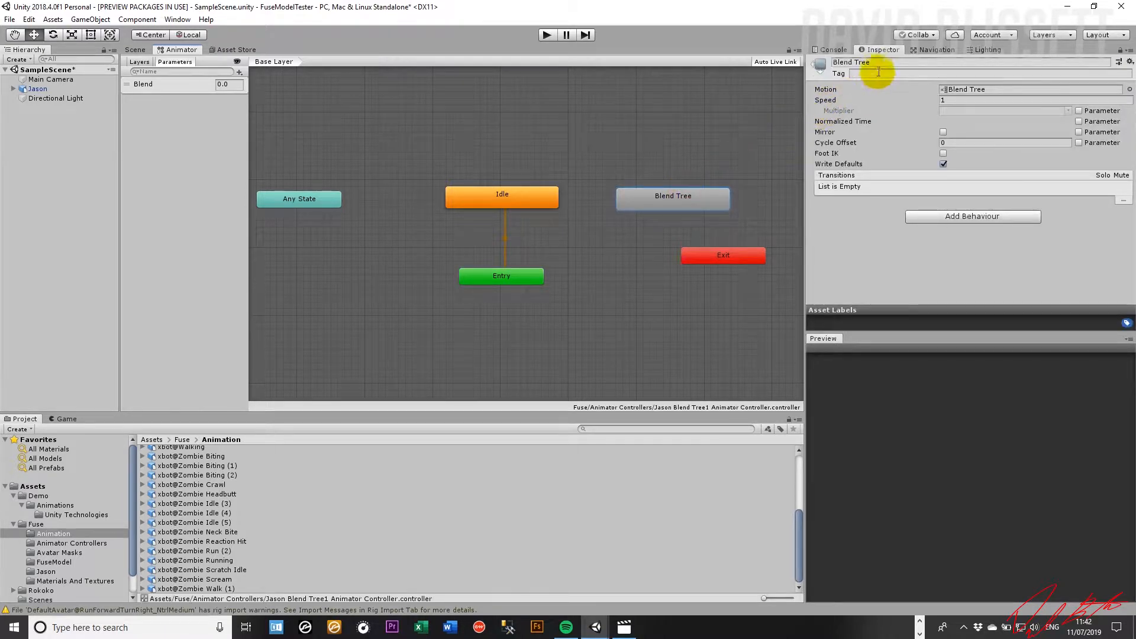
click(875, 62)
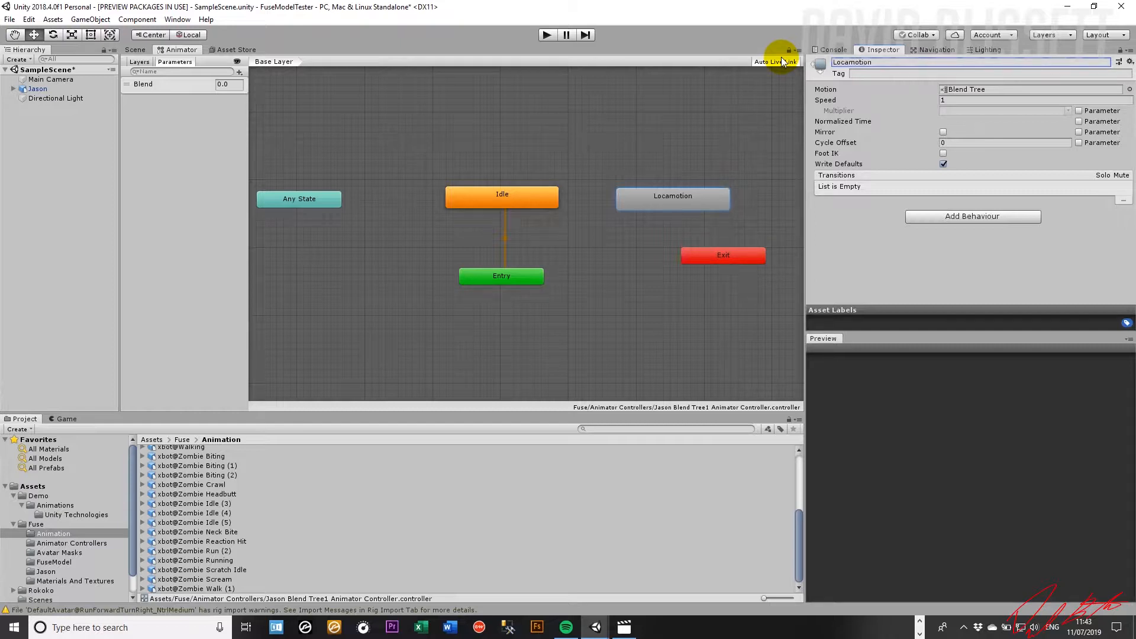
Make a transition from the Idle state to the Locamotion state.
right_click(513, 195)
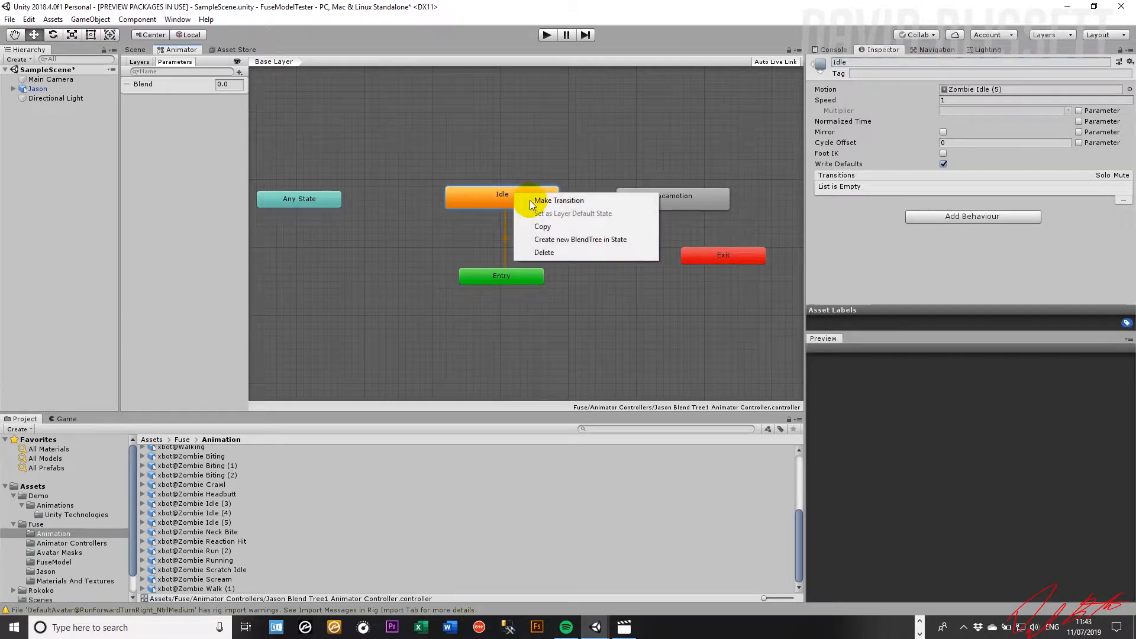
click(582, 200)
click(636, 202)
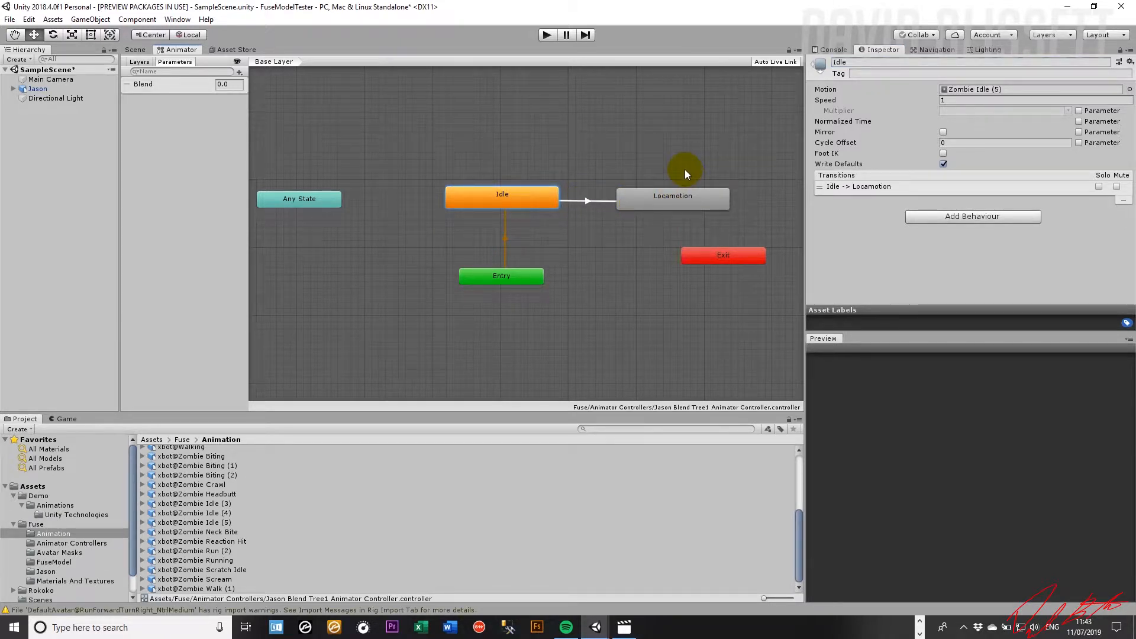
click(591, 236)
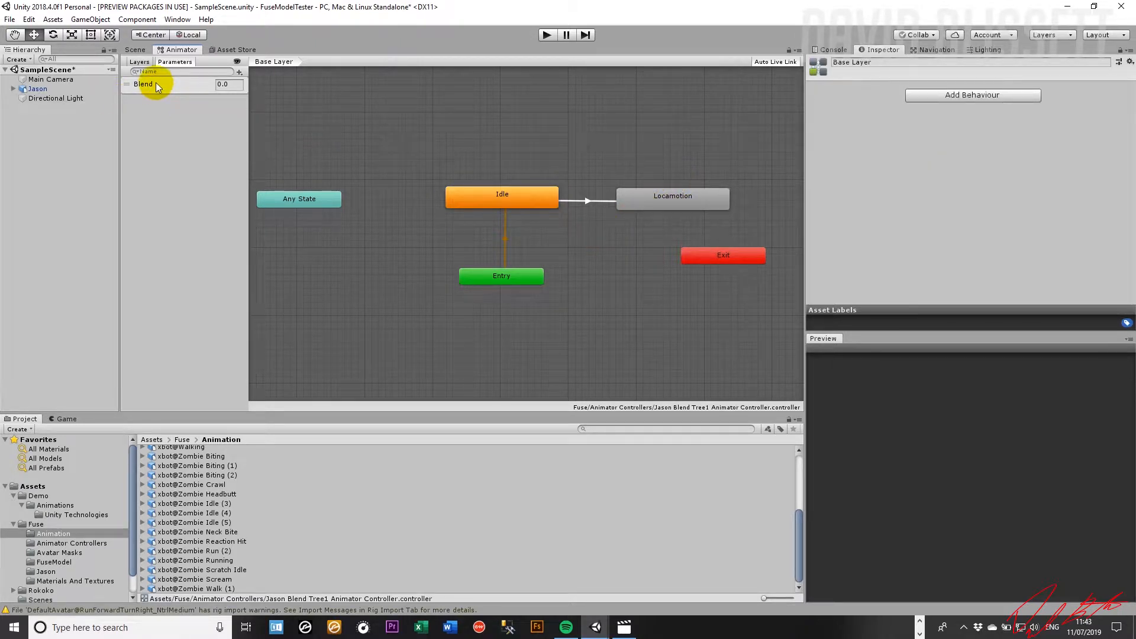
Add a float parameter named "Speed" to the animator controller.
click(240, 72)
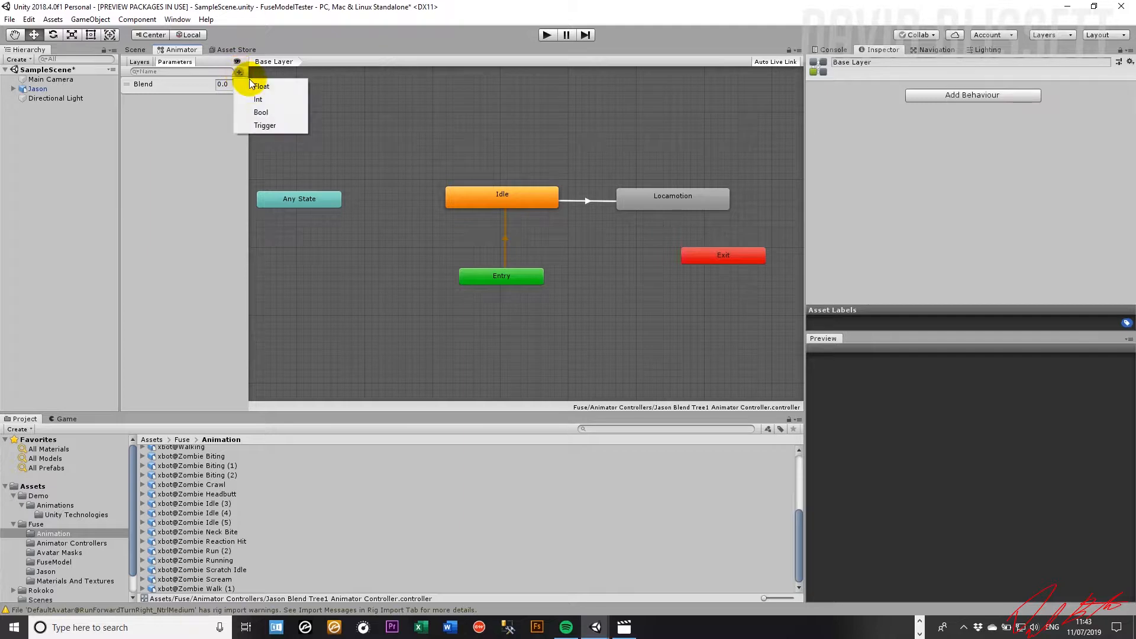
click(262, 88)
text(Speed)
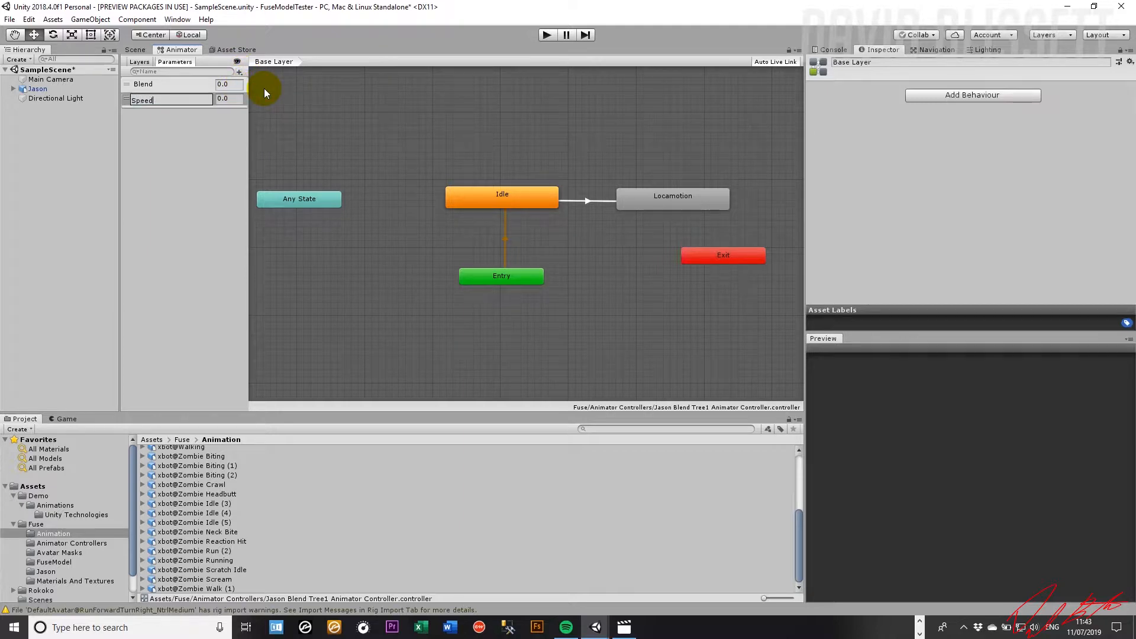
key(Return)
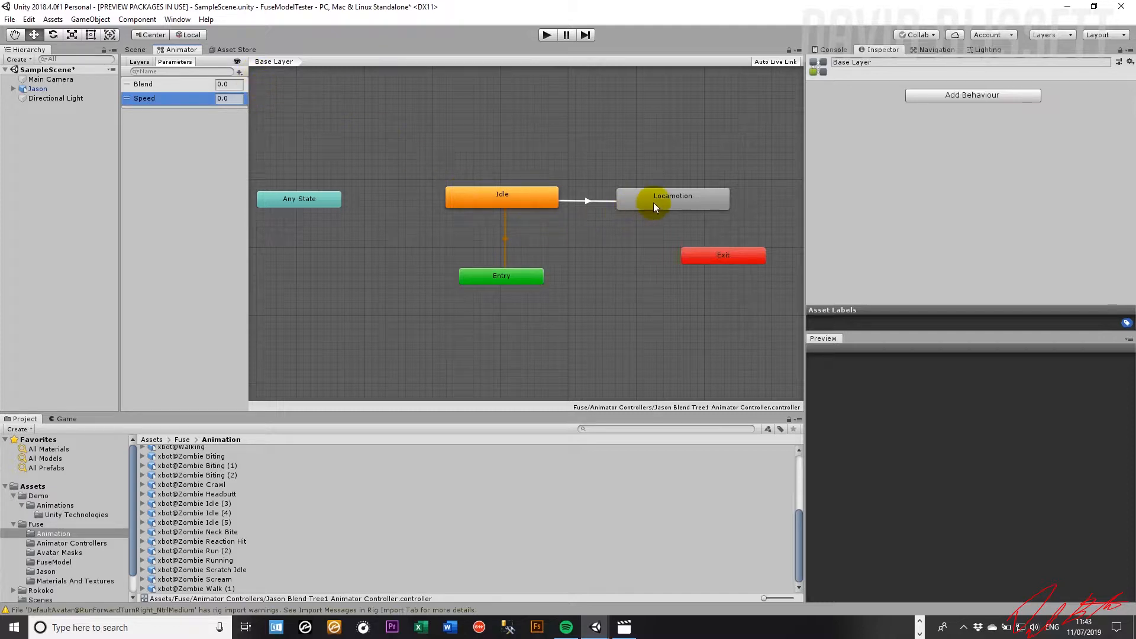
Open the Locamotion blend tree and add two empty motion fields to its Blend Tree node.
click(684, 202)
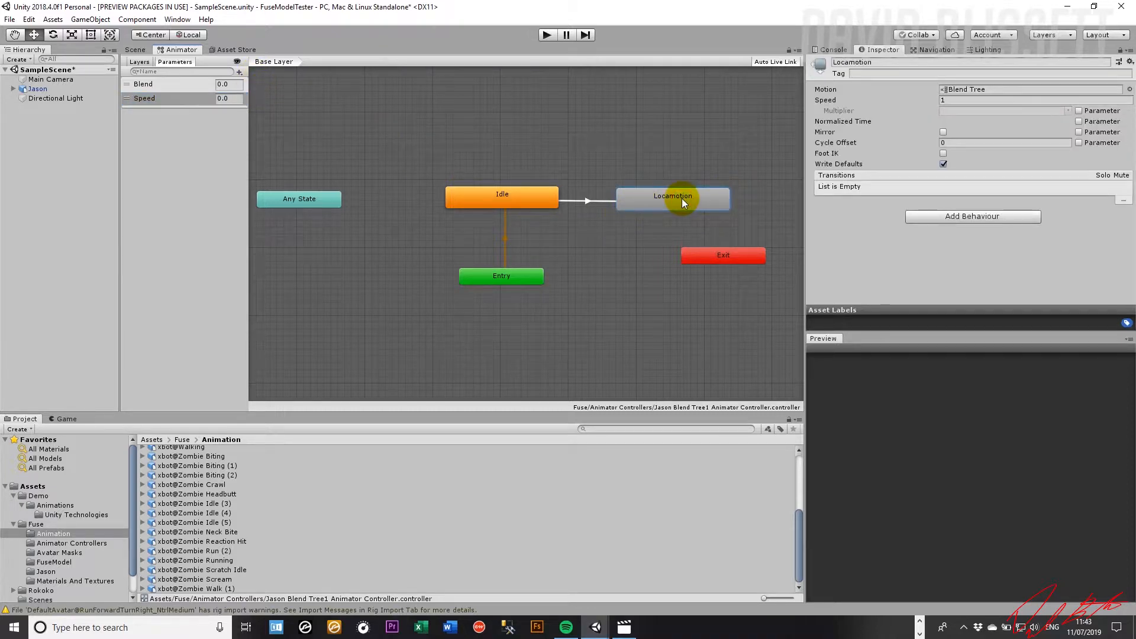
double_click(682, 200)
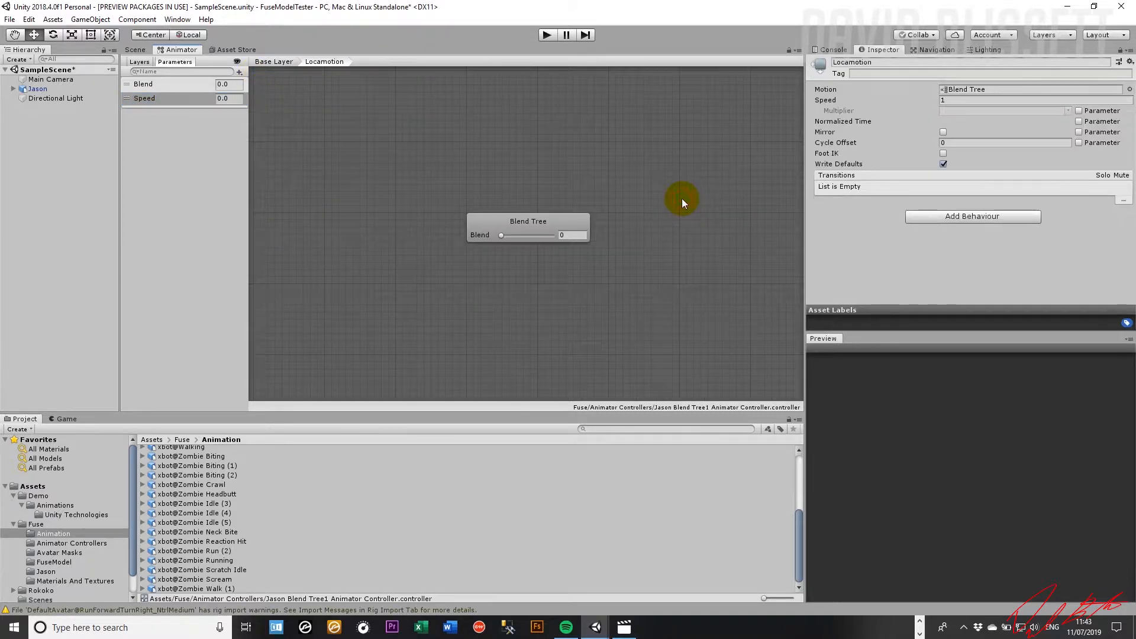
click(513, 223)
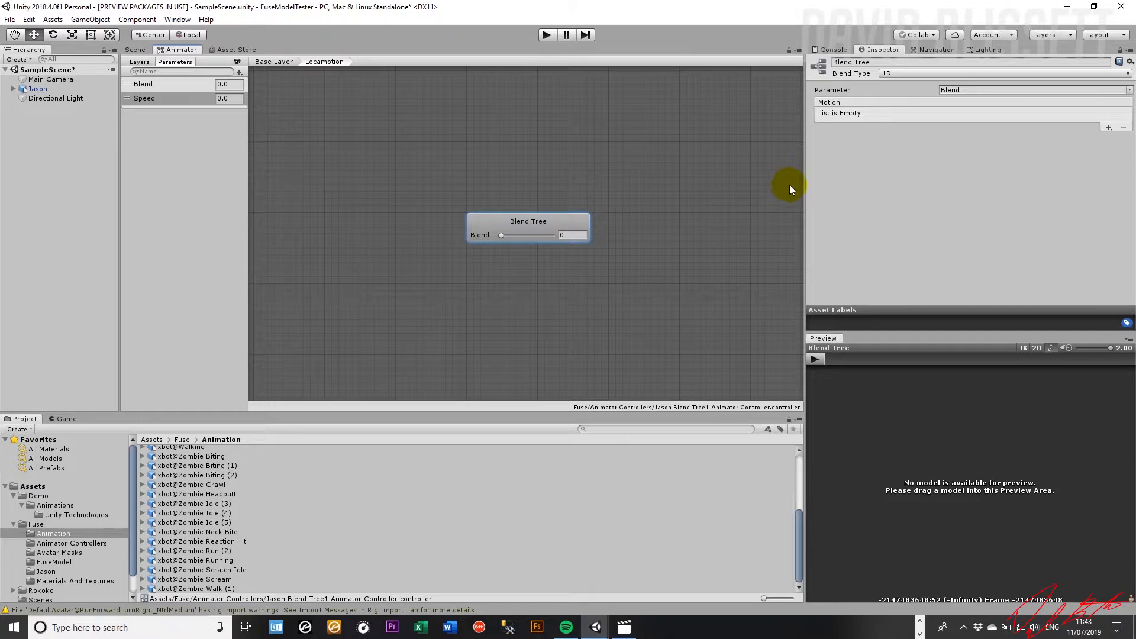
click(1108, 127)
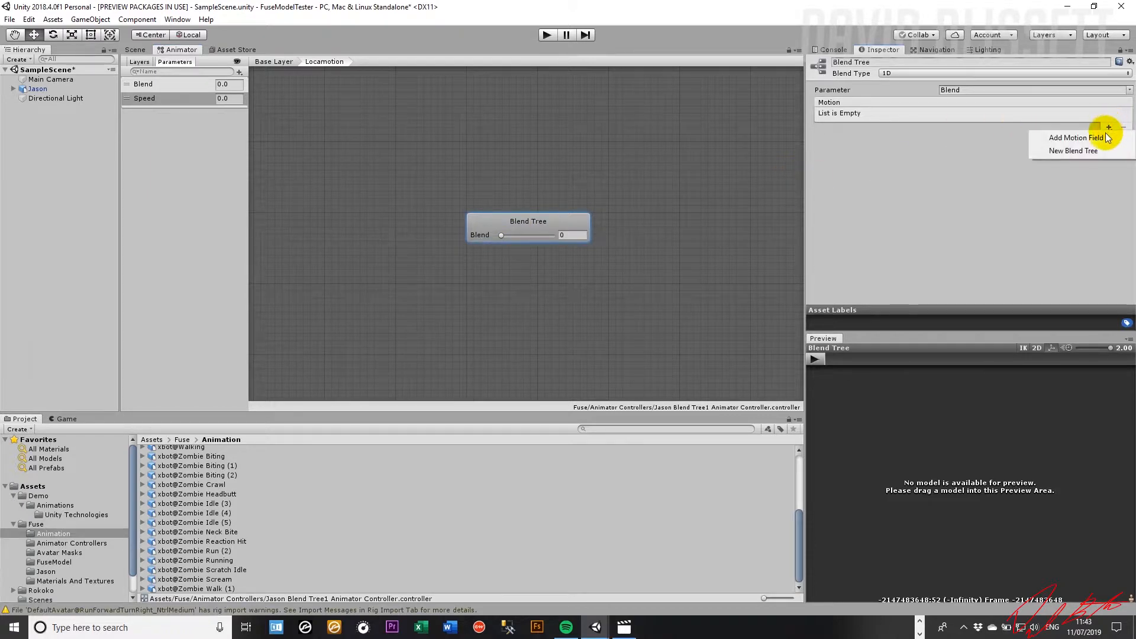
click(1105, 136)
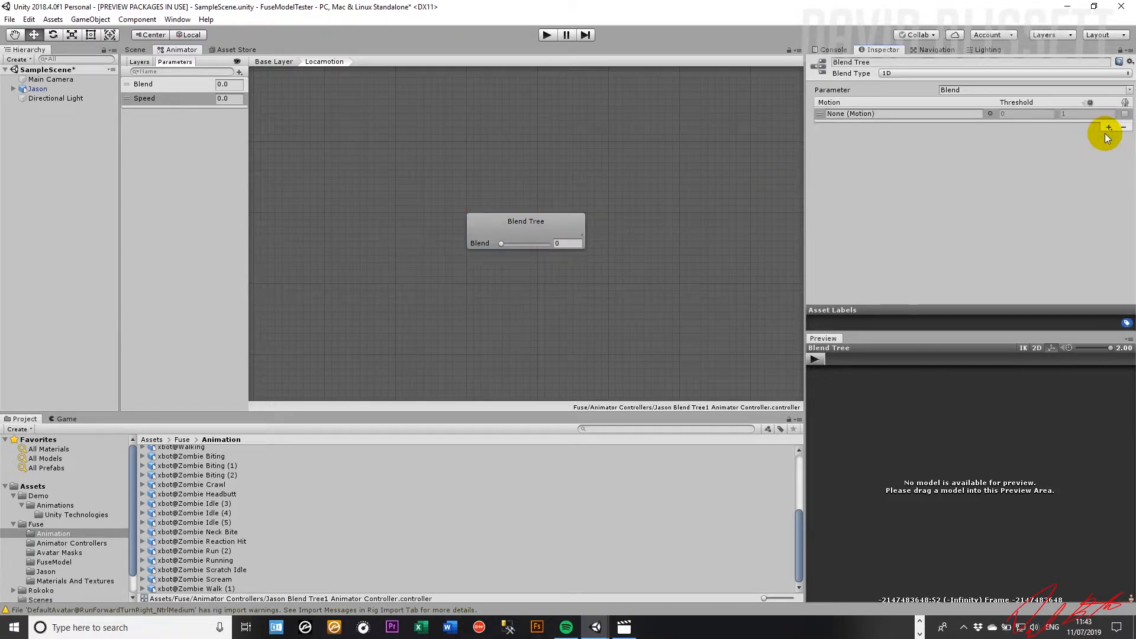
click(1109, 128)
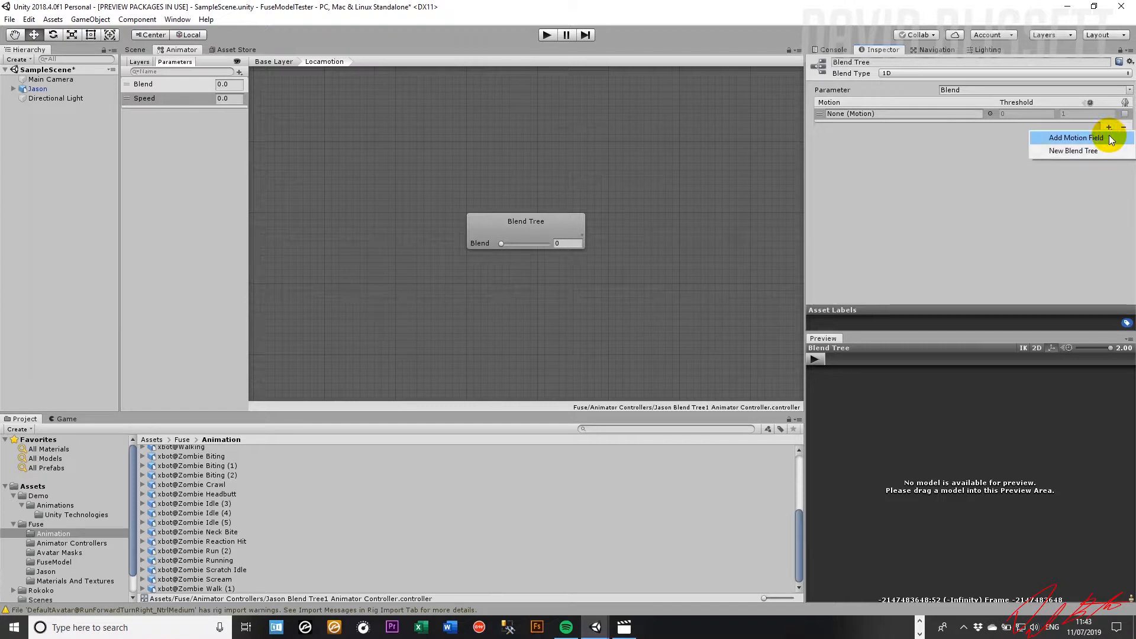
click(1109, 138)
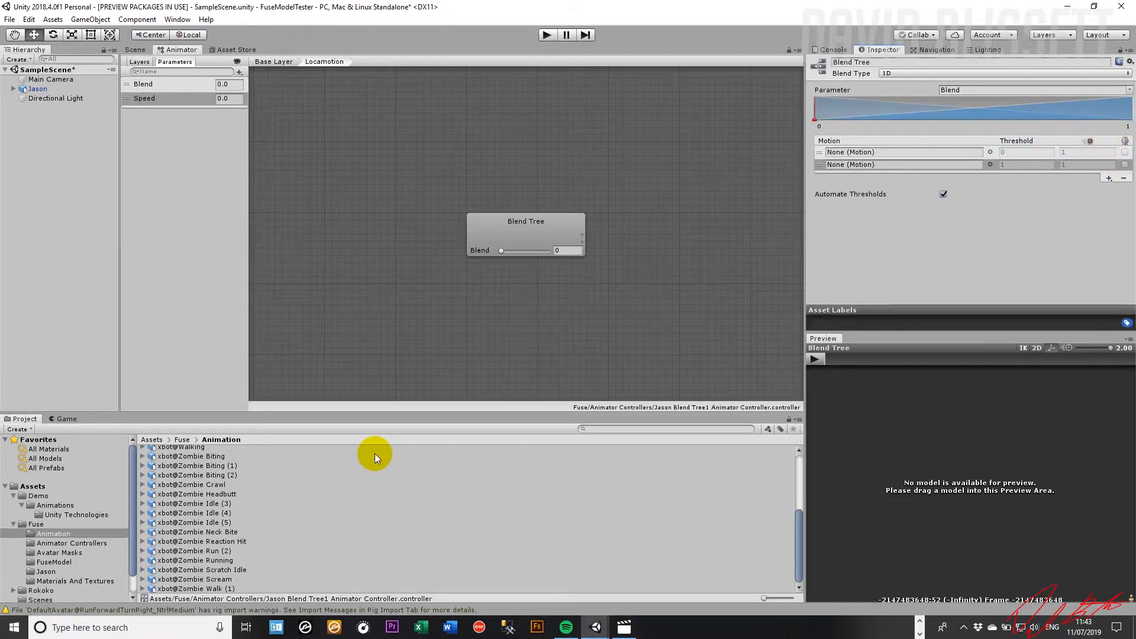
Assign the Walk and Run clips from the Unity Technologies animations folder to the blend tree's first and second motion fields.
click(68, 514)
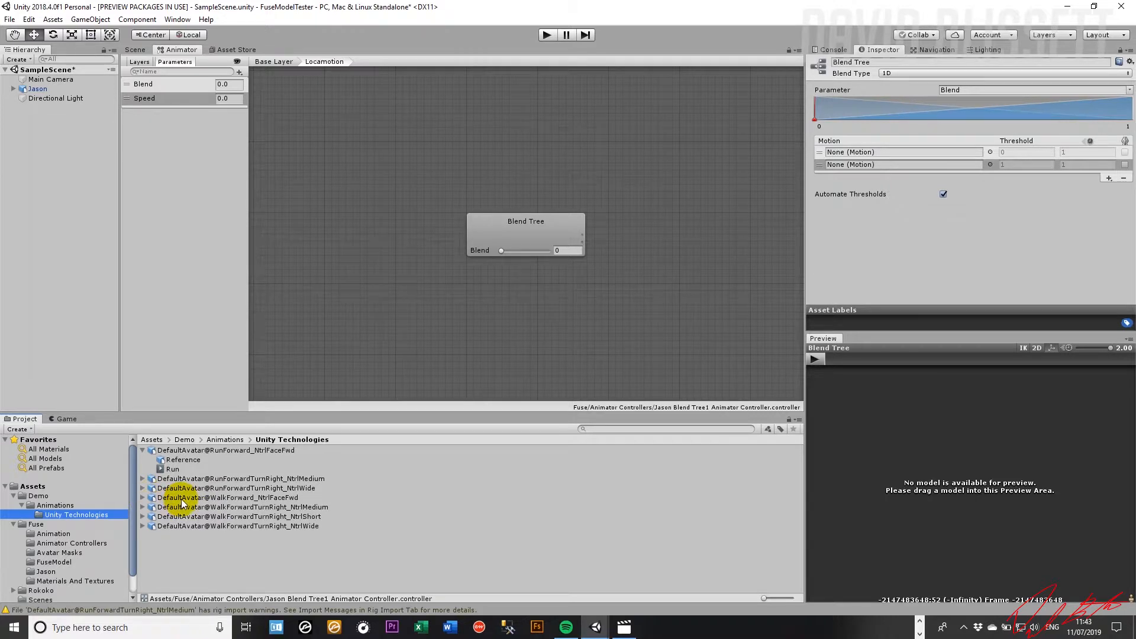
click(142, 497)
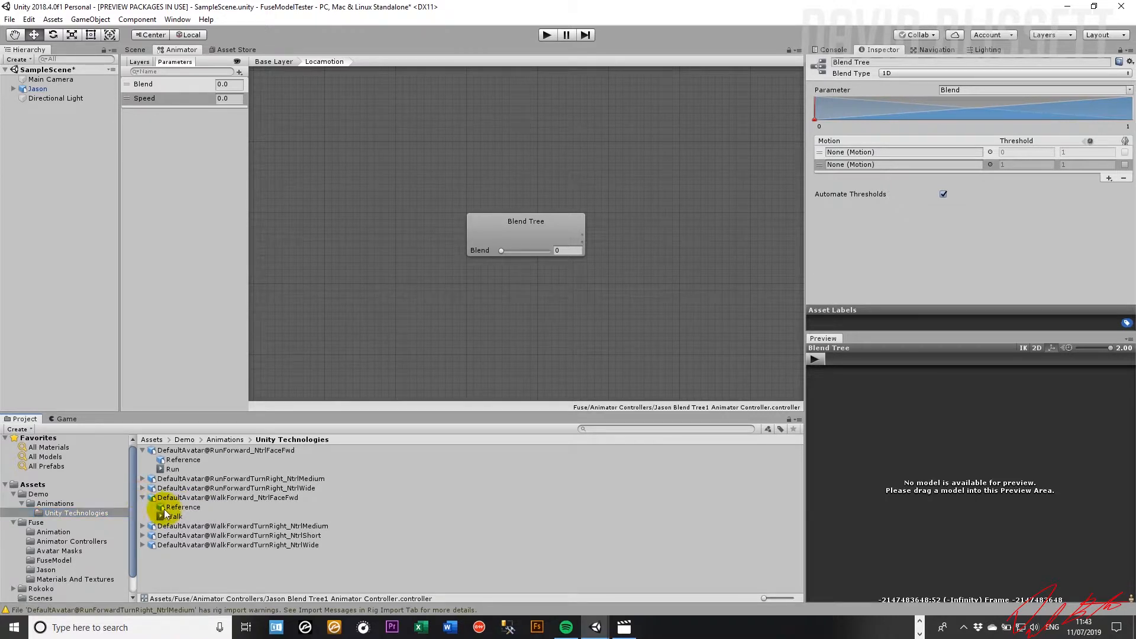
drag(171, 516, 884, 153)
click(163, 469)
drag(163, 469, 850, 167)
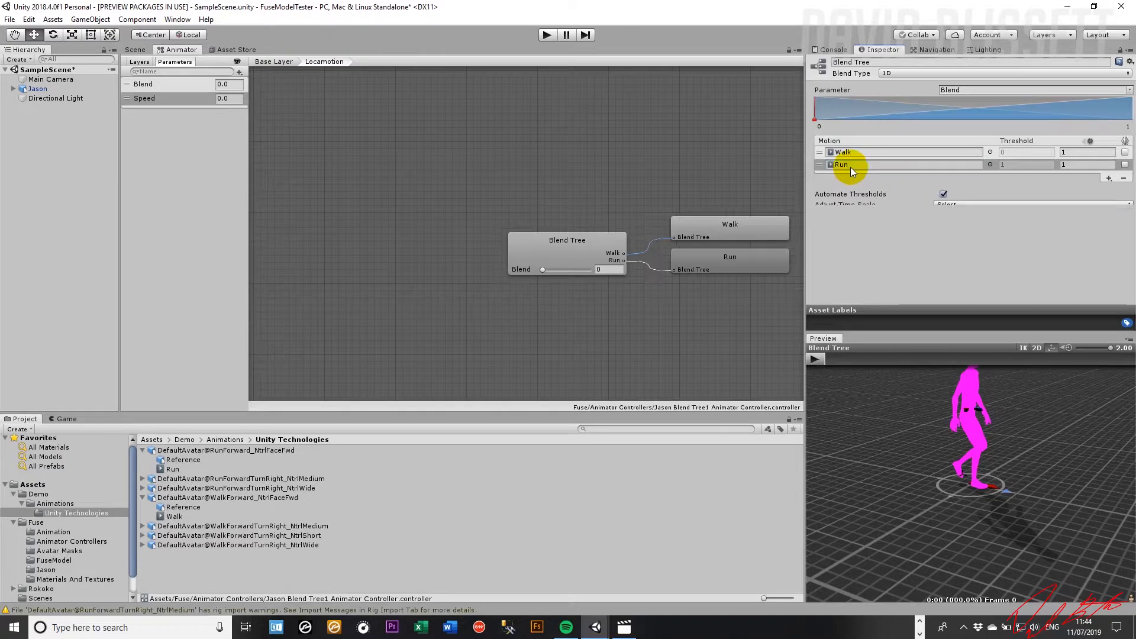
Play the blend tree preview, raise Blend to 1 to check the run motion, and pause the preview.
click(816, 358)
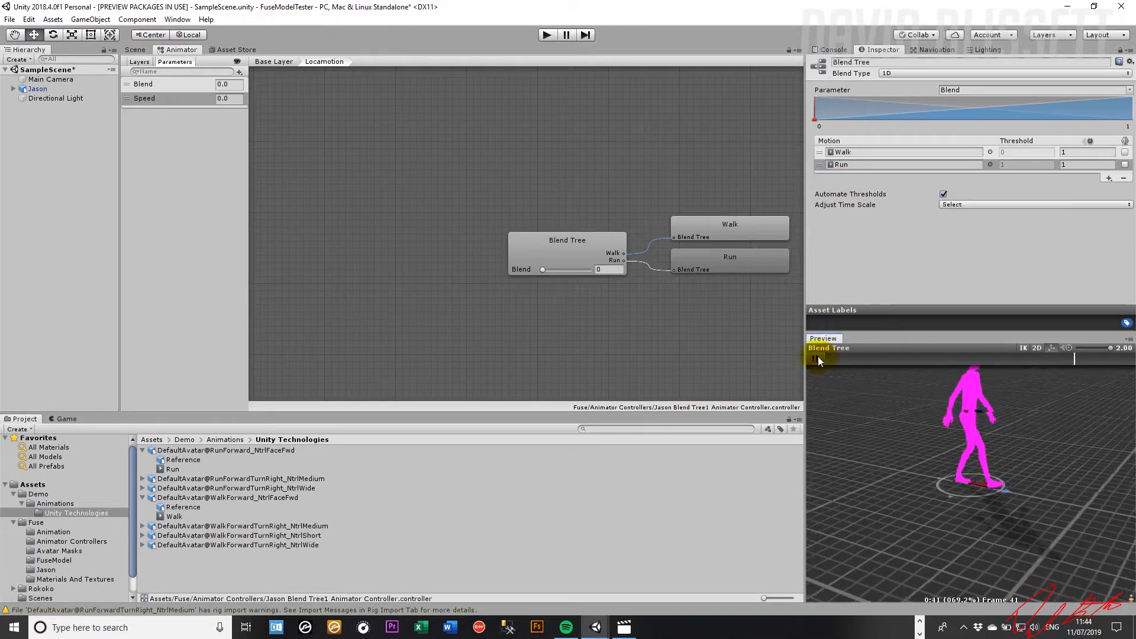
drag(551, 270, 606, 270)
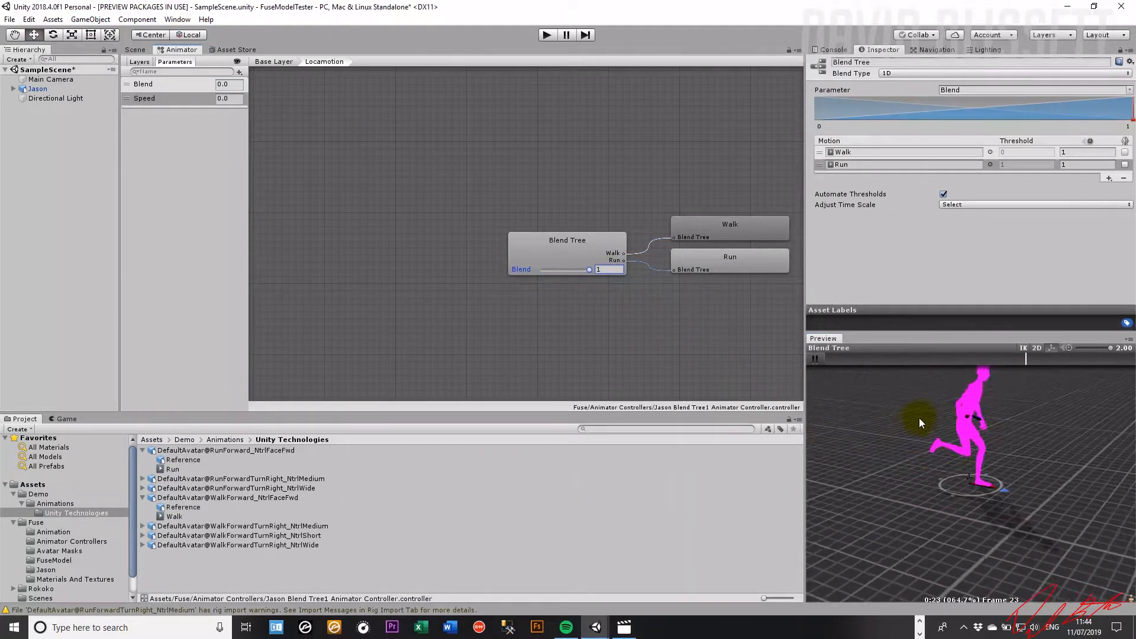
alt+drag(915, 440, 914, 444)
alt+middle_drag(914, 443, 912, 461)
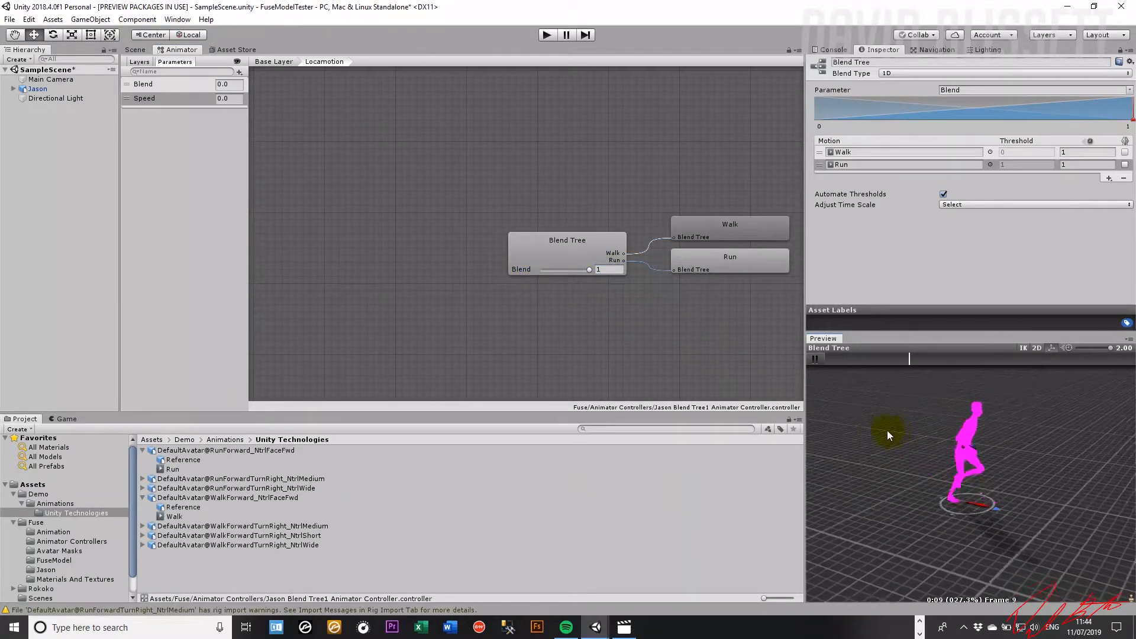
click(815, 359)
Use the Jason model from the FuseModel folder as the blend tree's preview character.
click(52, 531)
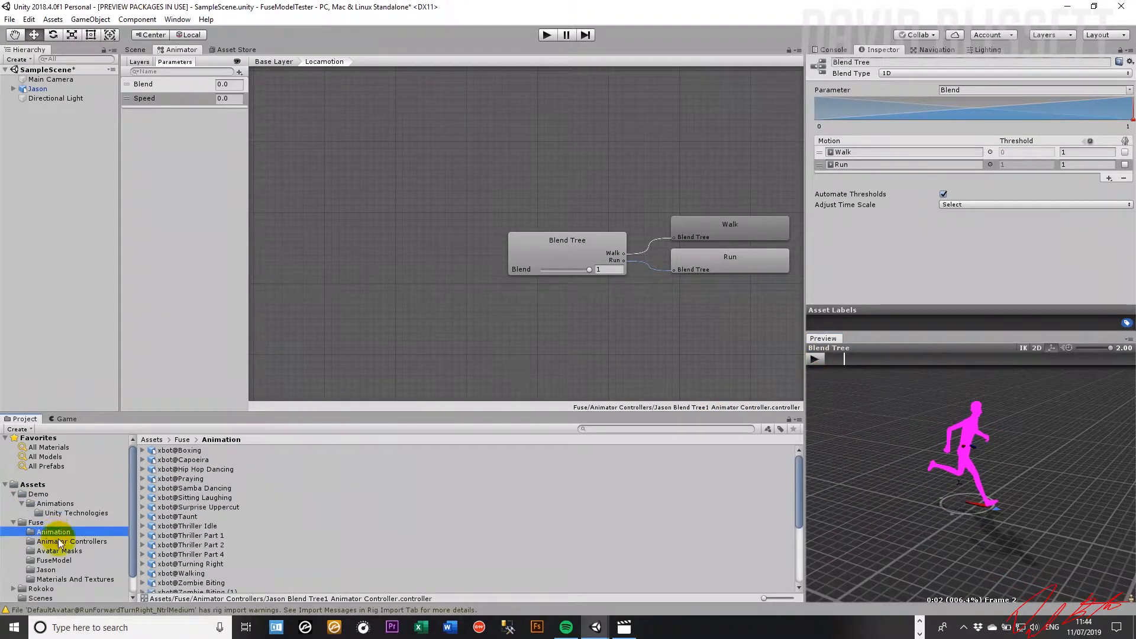
click(62, 559)
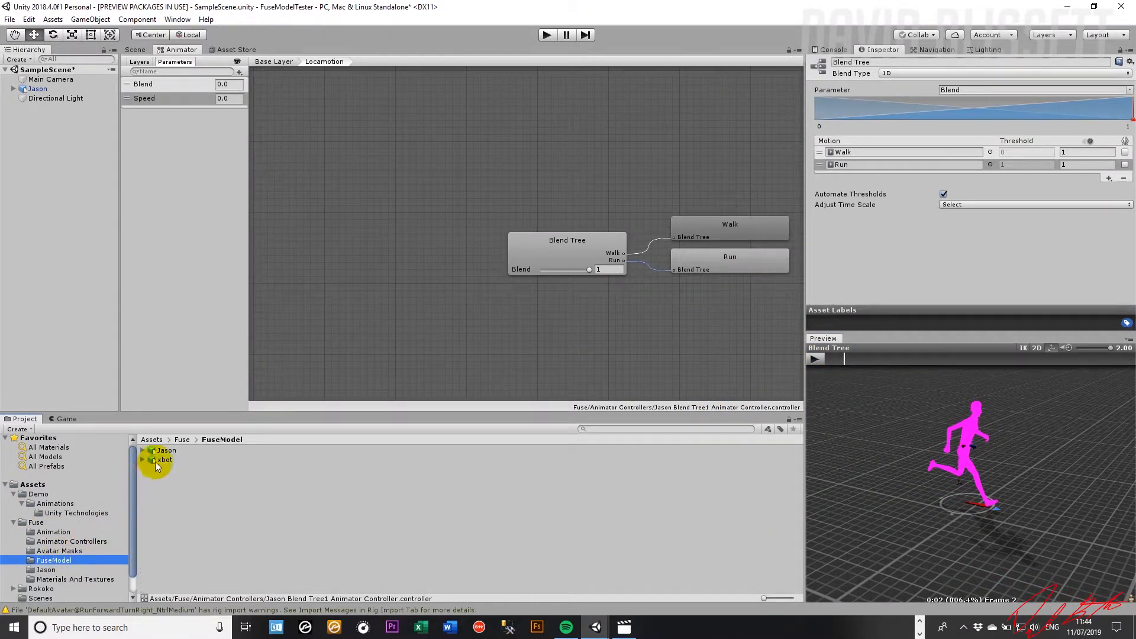
click(161, 450)
drag(893, 485, 966, 486)
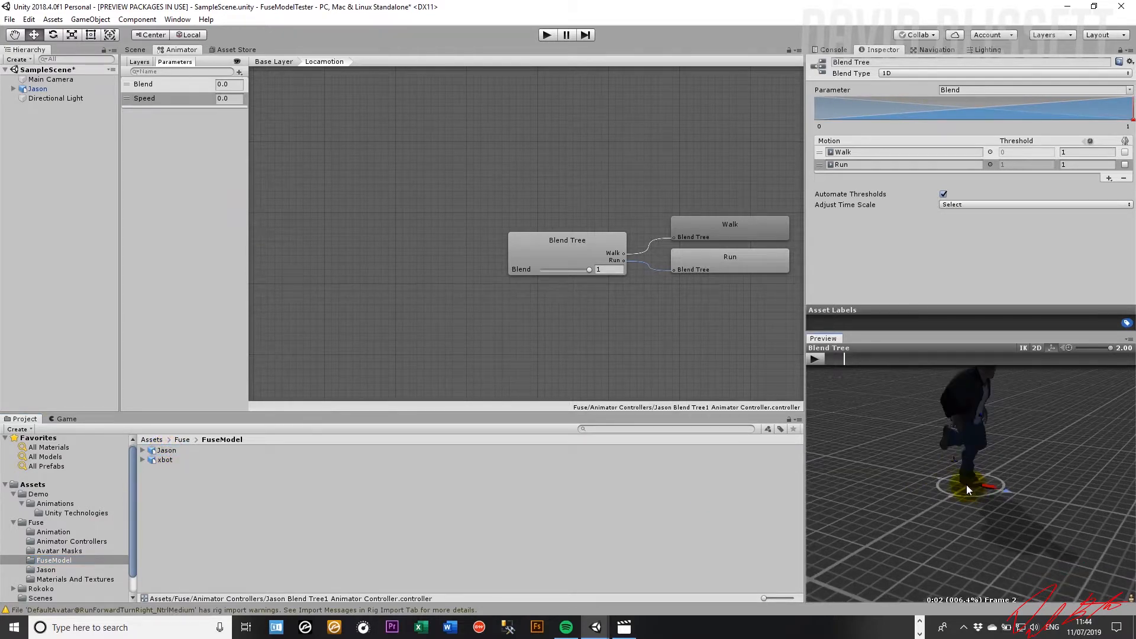
Play the preview on Jason and check the walk-to-run blend at Blend values 0, 0.56 and 1 from several angles.
click(821, 362)
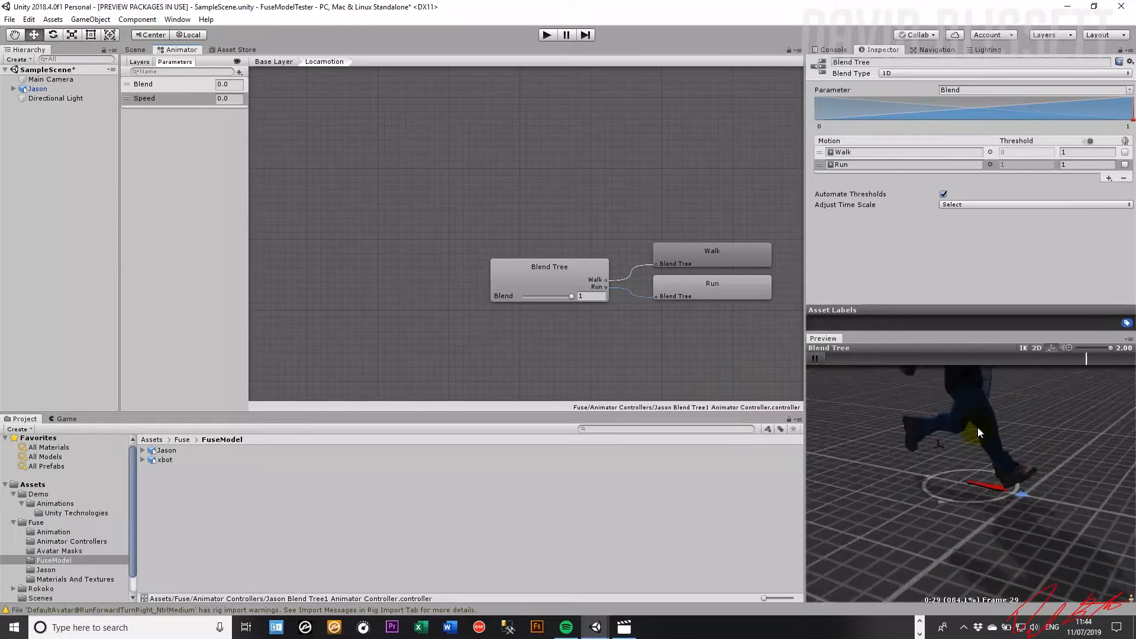
drag(976, 425, 627, 355)
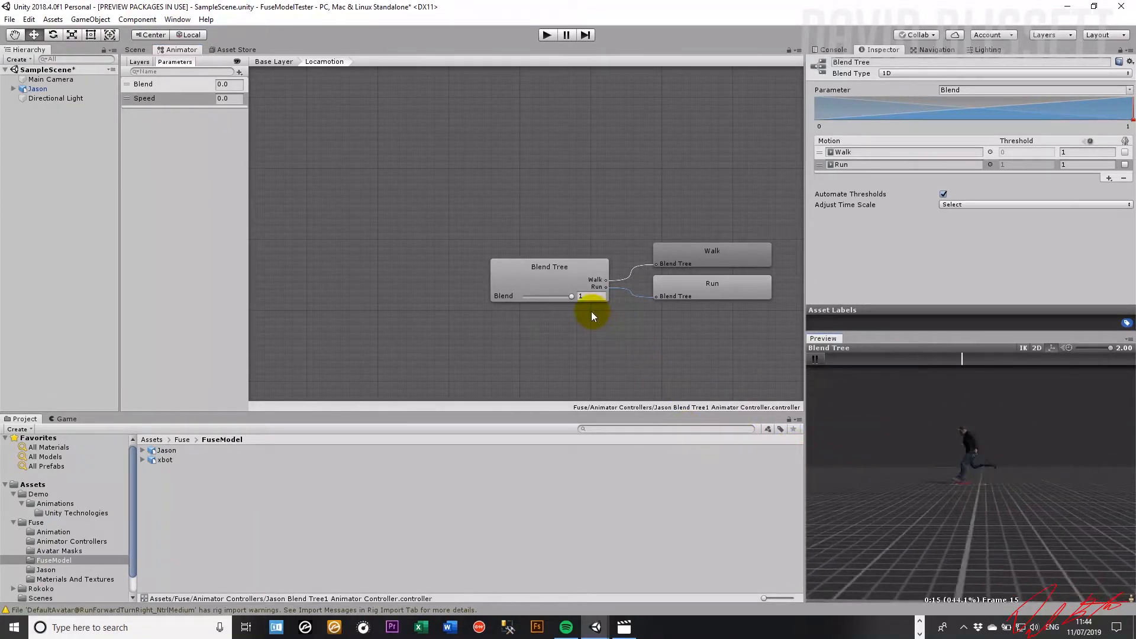
drag(569, 296, 511, 296)
drag(944, 452, 879, 461)
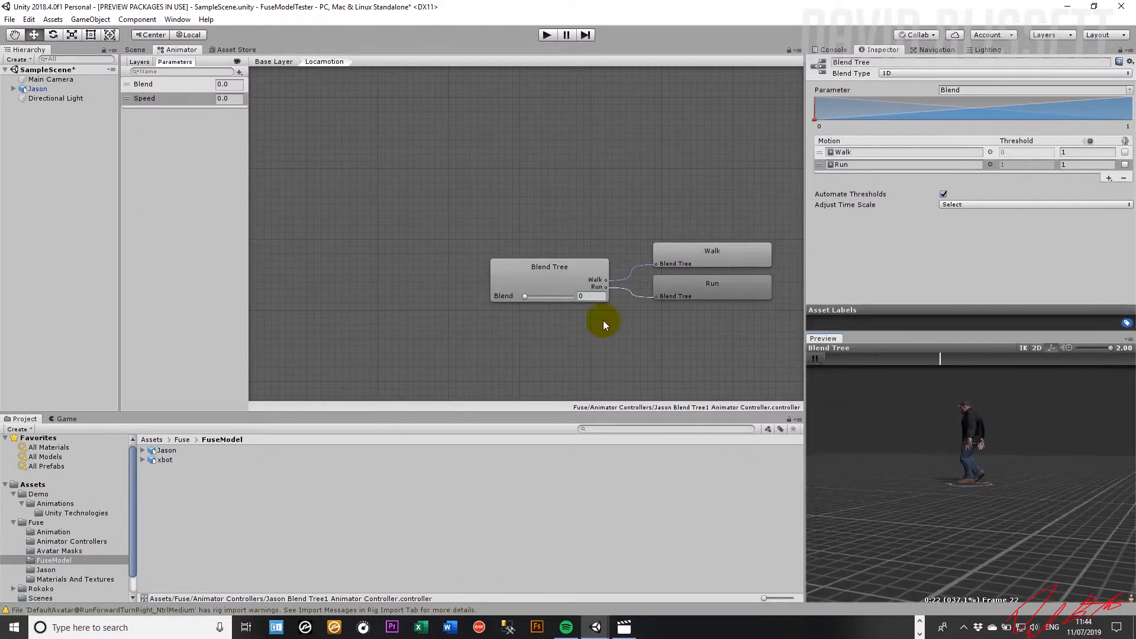
drag(528, 295, 551, 296)
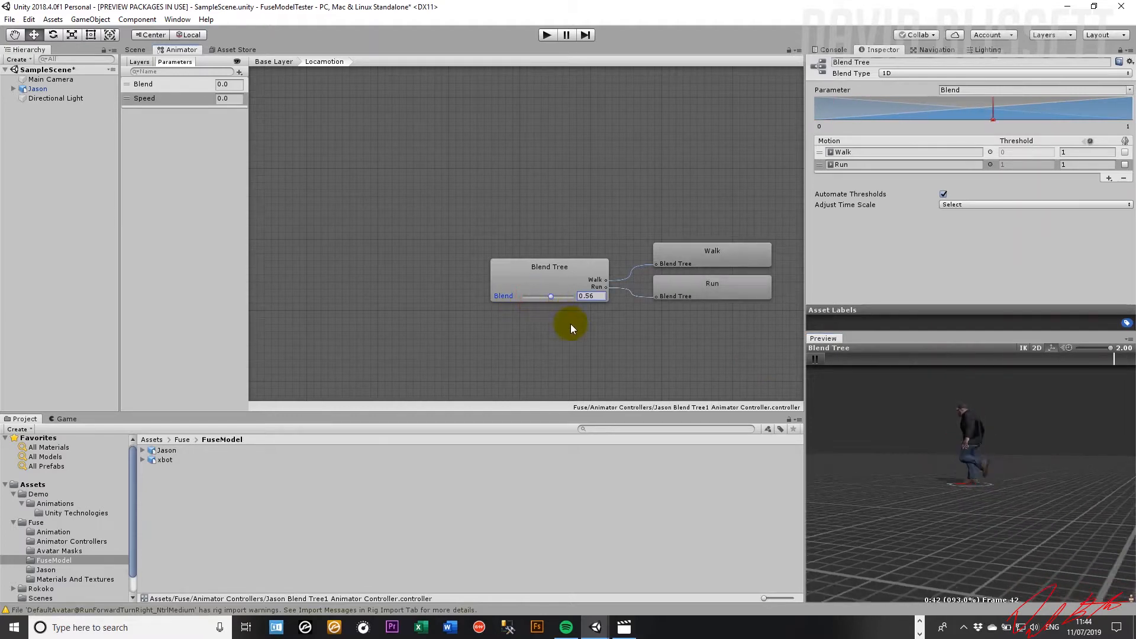
drag(553, 295, 575, 297)
drag(961, 413, 4, 535)
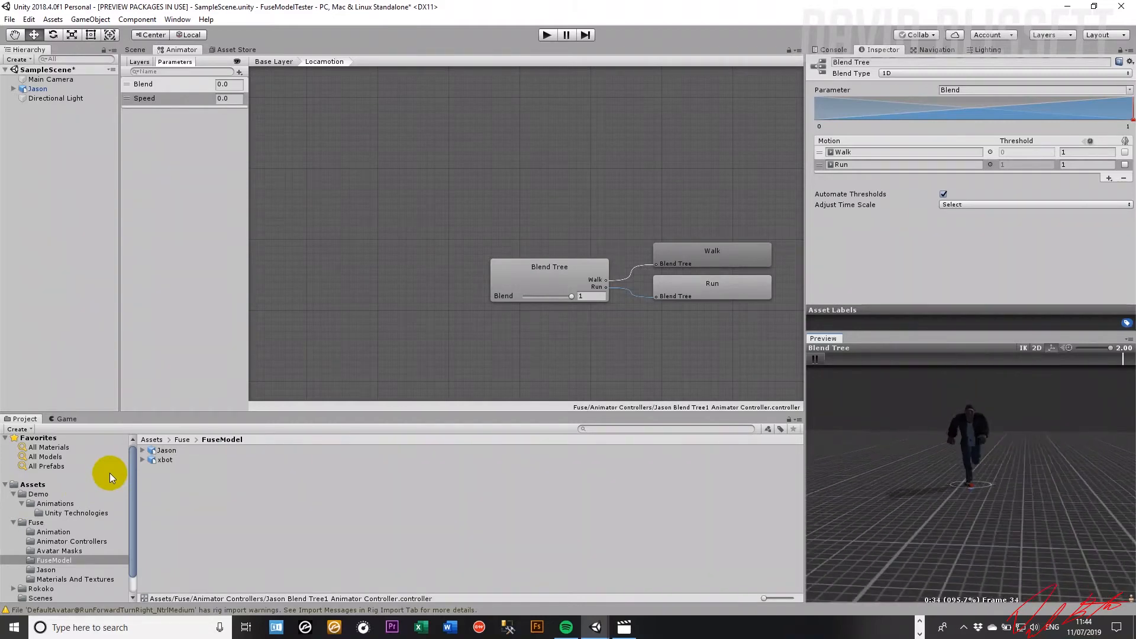